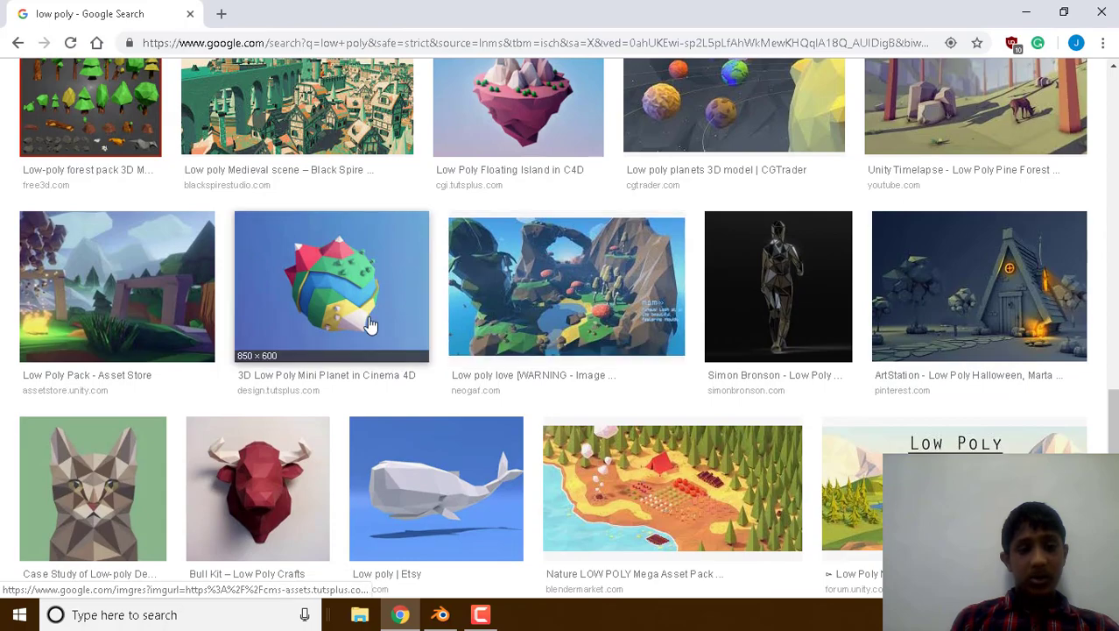
Browse the low poly image search results for reference models and scenes.
{"action": "scroll", "coordinate": [494, 343], "scroll_direction": "up", "scroll_amount": 10}
{"action": "scroll", "coordinate": [491, 350], "scroll_direction": "up", "scroll_amount": 5}
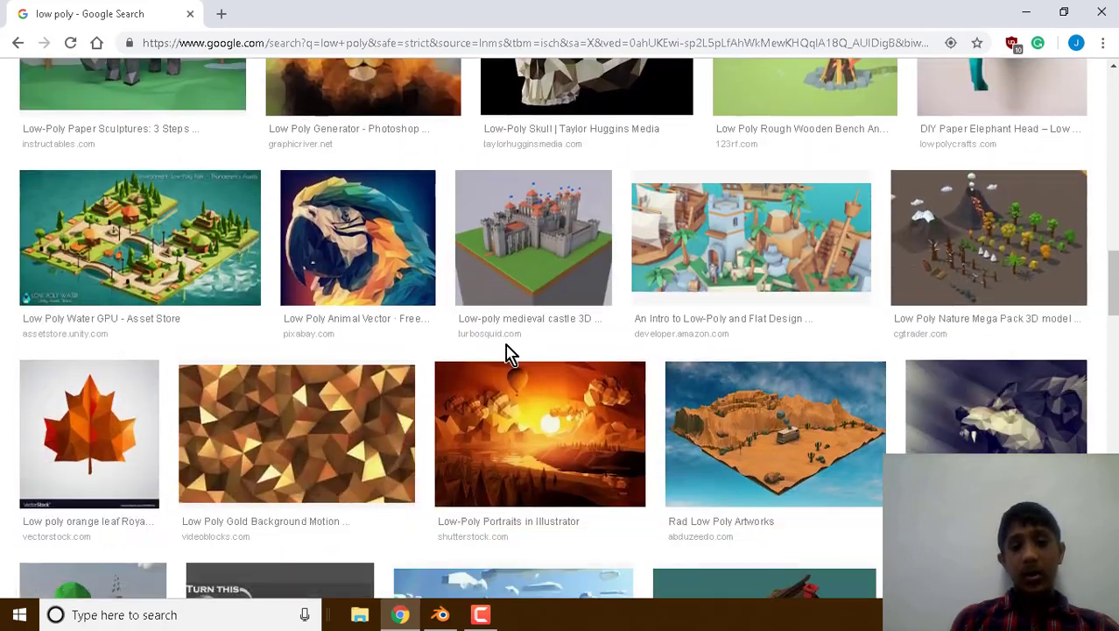
{"action": "scroll", "coordinate": [507, 352], "scroll_direction": "up", "scroll_amount": 4}
{"action": "scroll", "coordinate": [530, 349], "scroll_direction": "up", "scroll_amount": 1}
{"action": "scroll", "coordinate": [534, 349], "scroll_direction": "up", "scroll_amount": 6}
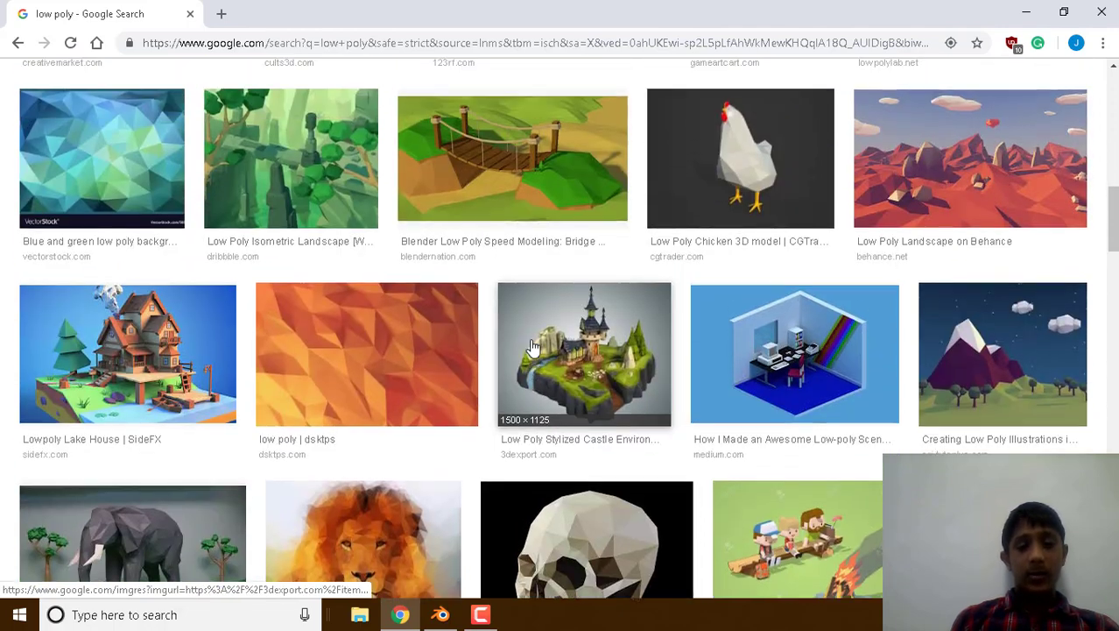
{"action": "scroll", "coordinate": [550, 348], "scroll_direction": "up", "scroll_amount": 4}
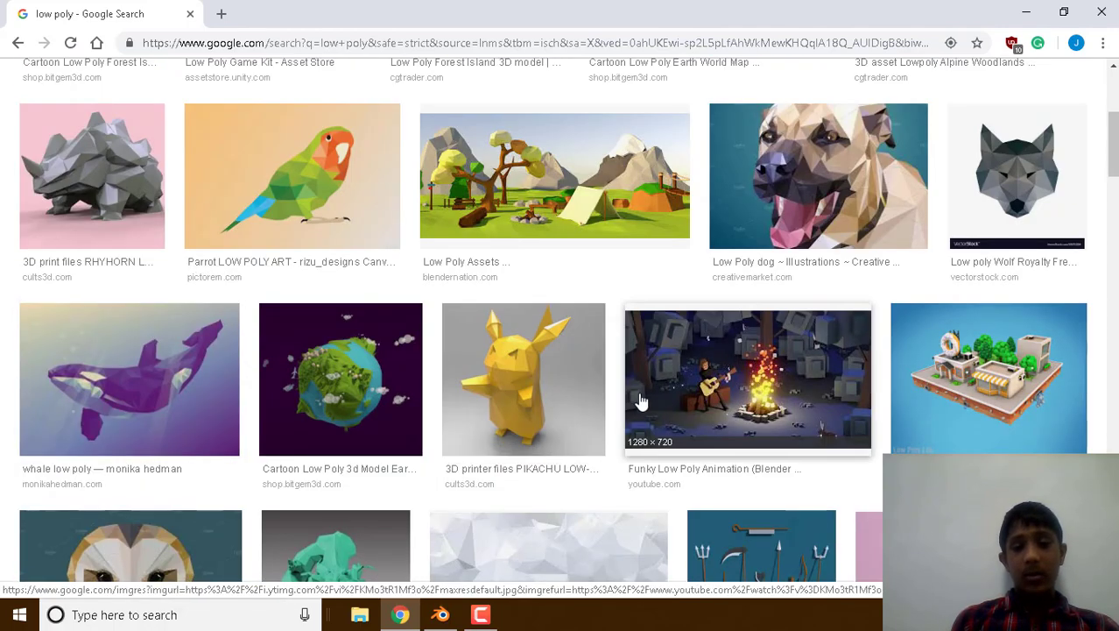
{"action": "scroll", "coordinate": [670, 414], "scroll_direction": "up", "scroll_amount": 2}
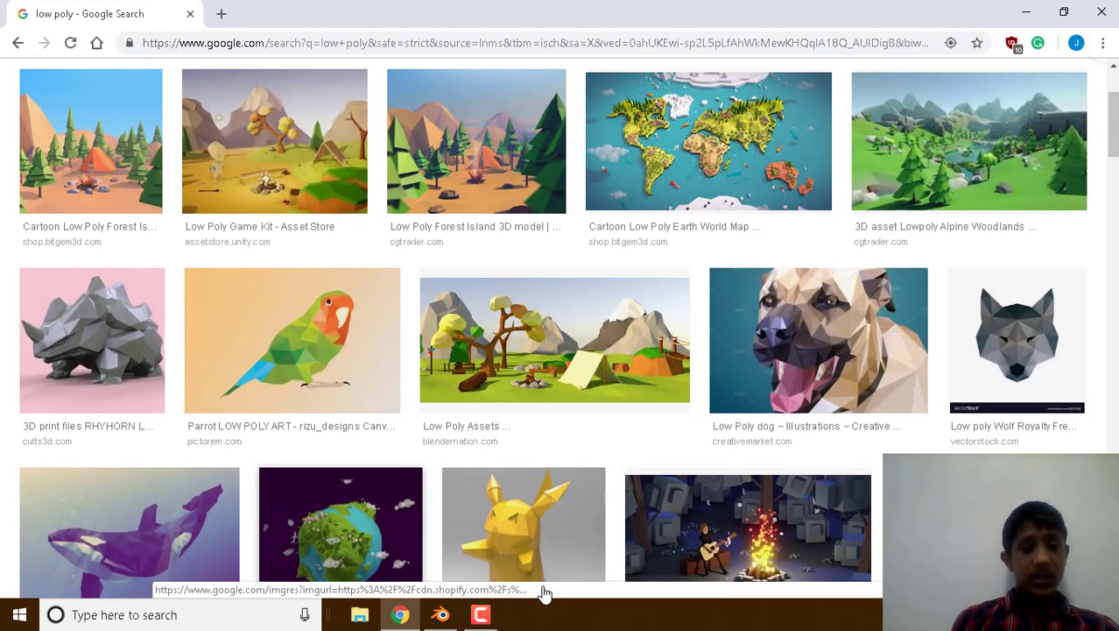
Switch to Blender and merge all vertices of the default cube at its center.
{"action": "left_click", "coordinate": [439, 615]}
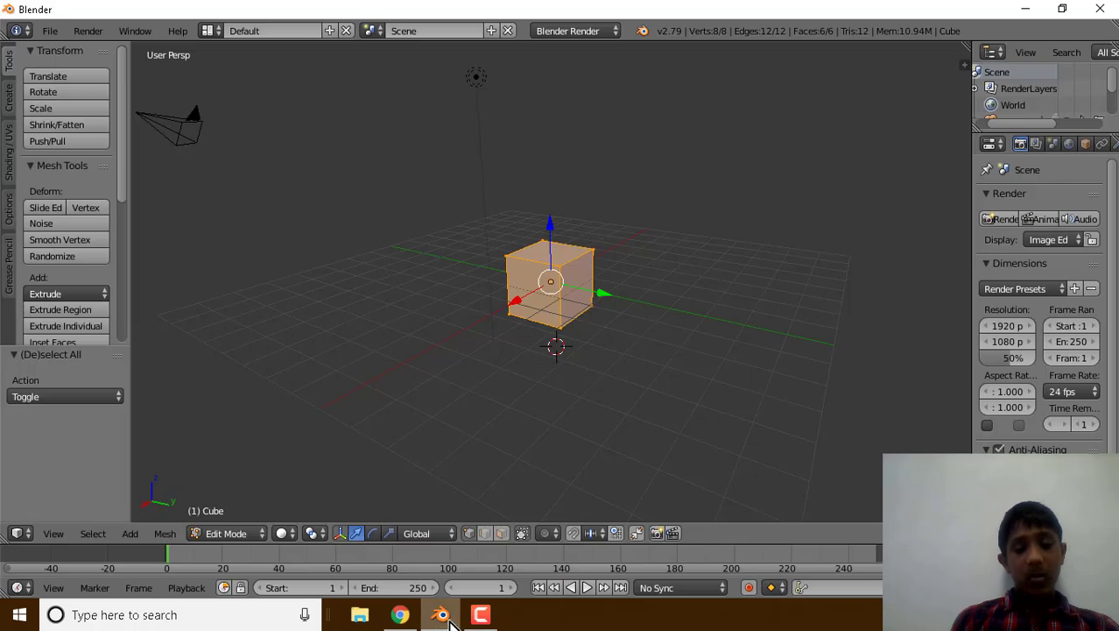
{"action": "middle_click_drag", "start_coordinate": [701, 370], "coordinate": [445, 382]}
{"action": "key", "text": "Tab"}
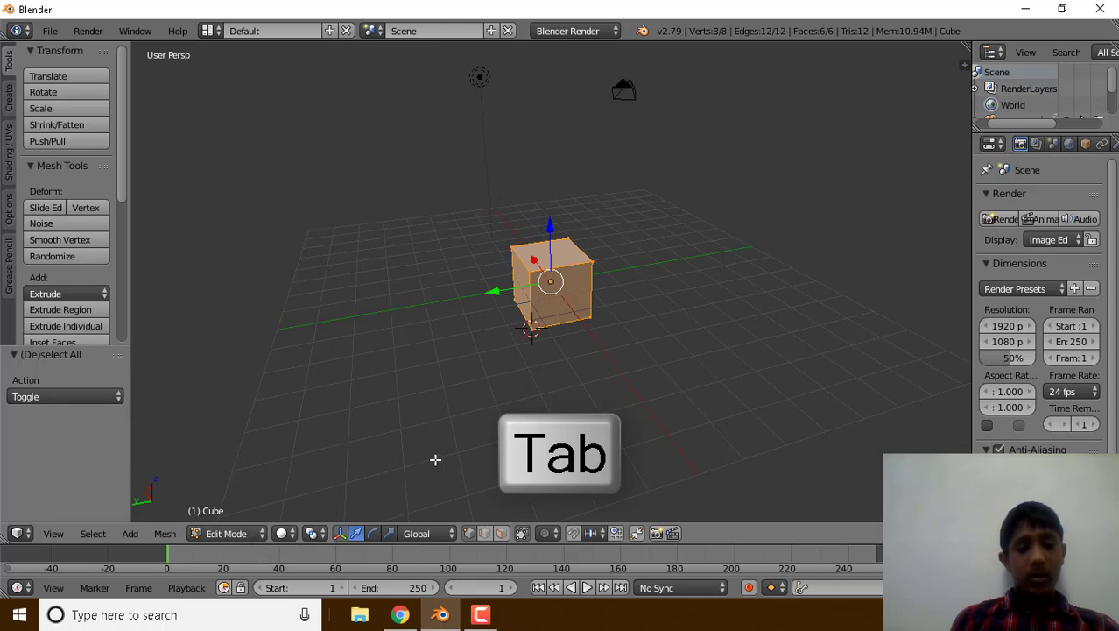
{"action": "key", "text": "a"}
{"action": "key", "text": "a"}
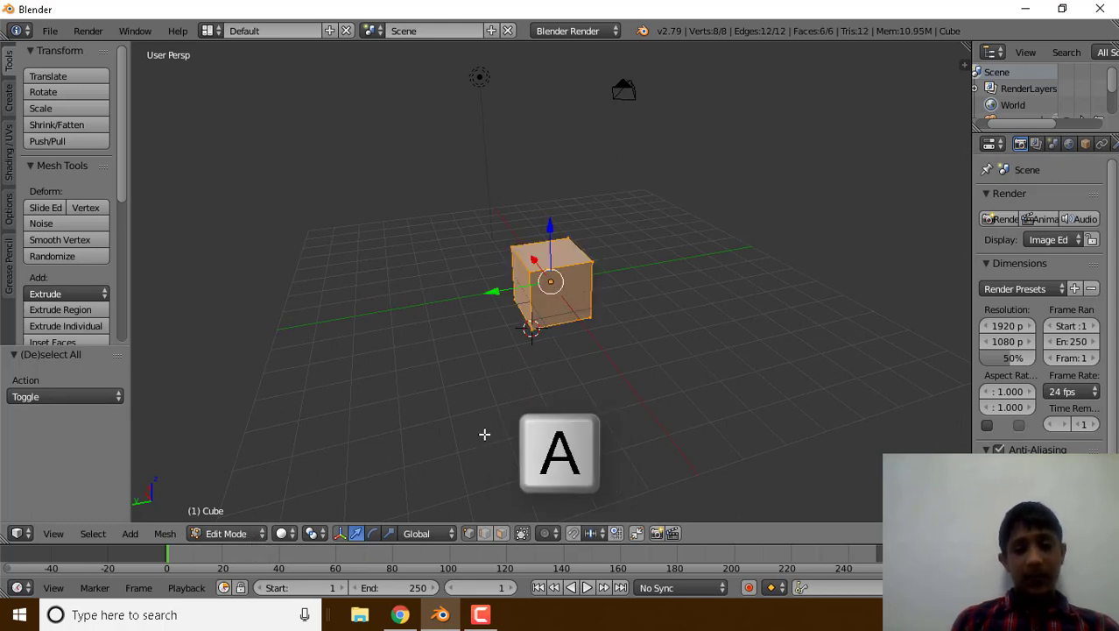
{"action": "key", "text": "alt+m"}
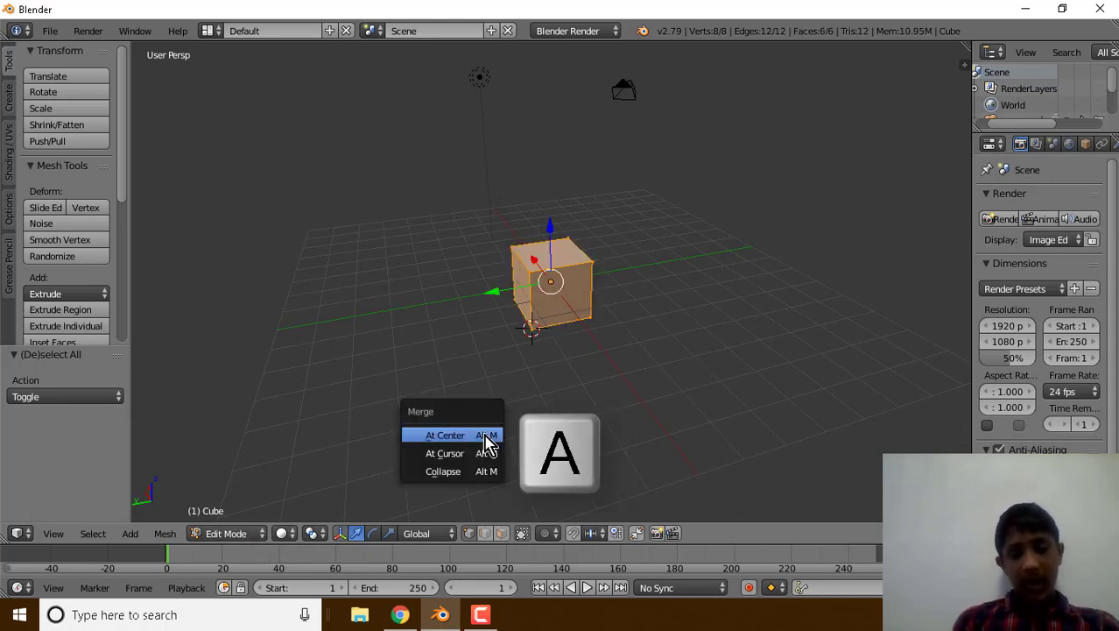
{"action": "left_click", "coordinate": [442, 436]}
Extrude the merged vertex about 1.86 upward, then straighten the edge by shifting its upper end about 0.38 along X and -0.21 along Y.
{"action": "middle_click_drag", "start_coordinate": [639, 402], "coordinate": [355, 366]}
{"action": "key", "text": "e"}
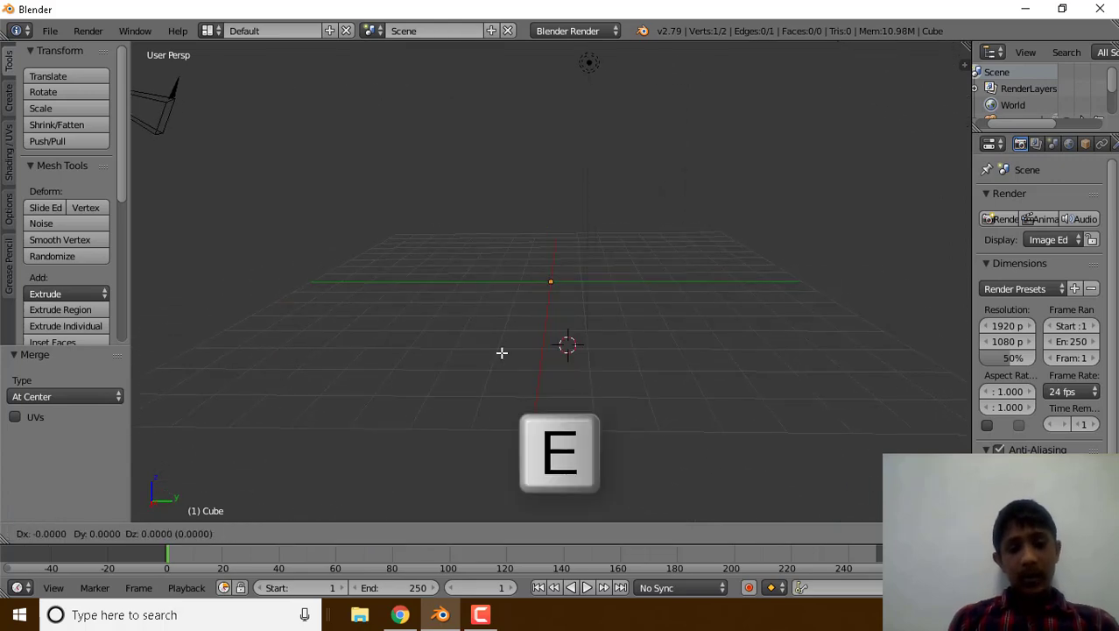
{"action": "left_click", "coordinate": [505, 292]}
{"action": "middle_click_drag", "start_coordinate": [505, 292], "coordinate": [663, 310]}
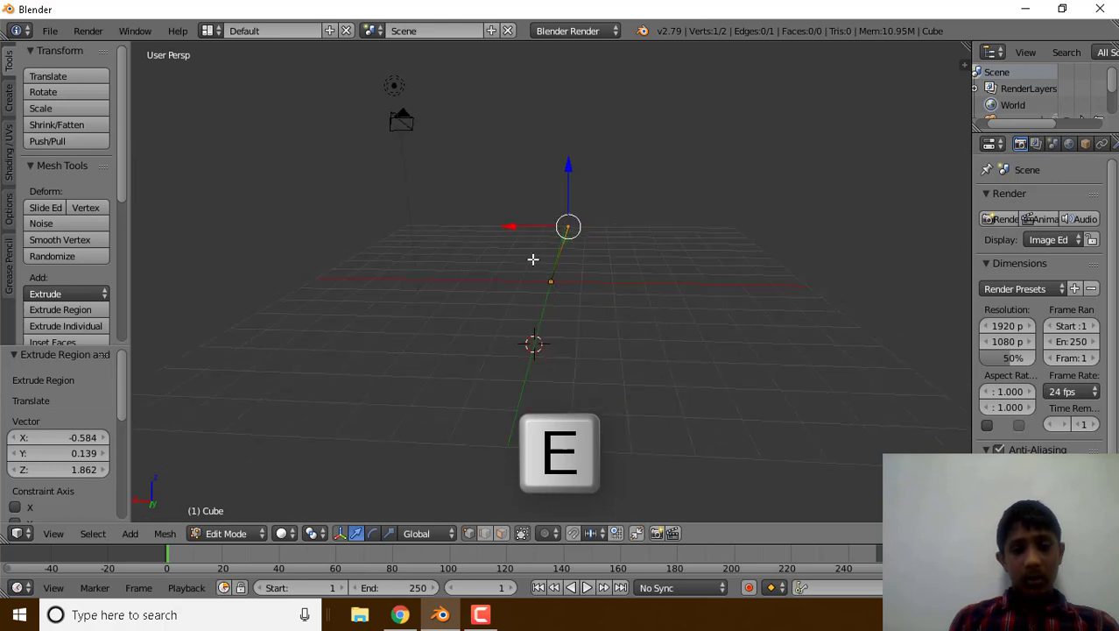
{"action": "left_click_drag", "start_coordinate": [530, 228], "coordinate": [605, 272]}
{"action": "middle_click_drag", "start_coordinate": [604, 272], "coordinate": [516, 253]}
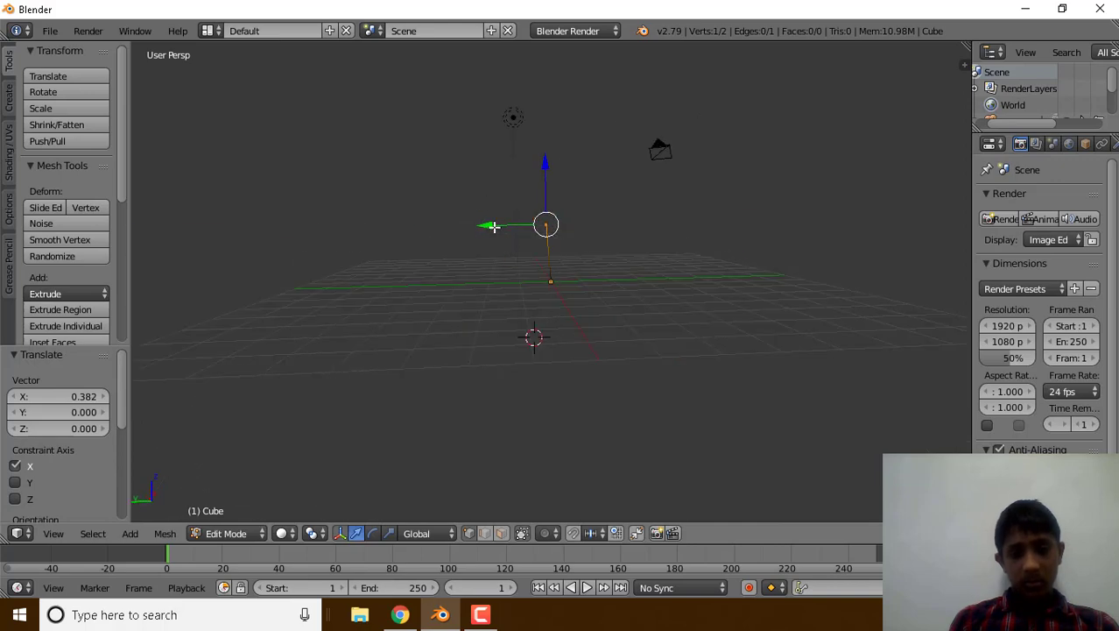
{"action": "left_click_drag", "start_coordinate": [494, 227], "coordinate": [501, 227]}
{"action": "middle_click_drag", "start_coordinate": [501, 227], "coordinate": [375, 330]}
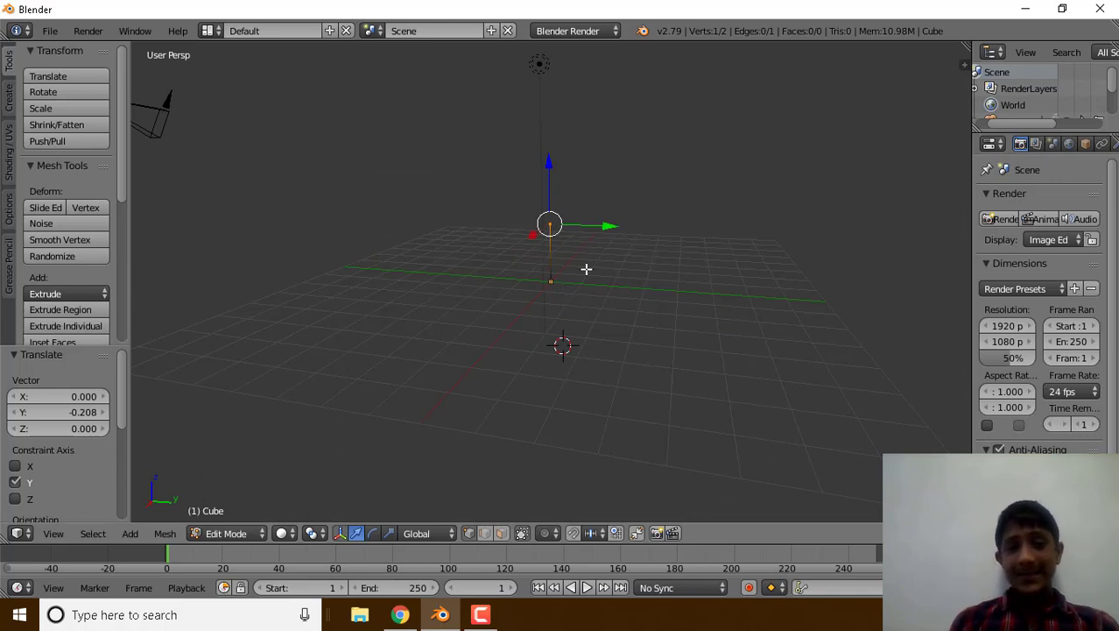
Extrude two hip edges of about 1 unit each along Y from the leg's upper end, and a second leg downward in two segments.
{"action": "key", "text": "e"}
{"action": "left_click", "coordinate": [601, 232]}
{"action": "key", "text": "e"}
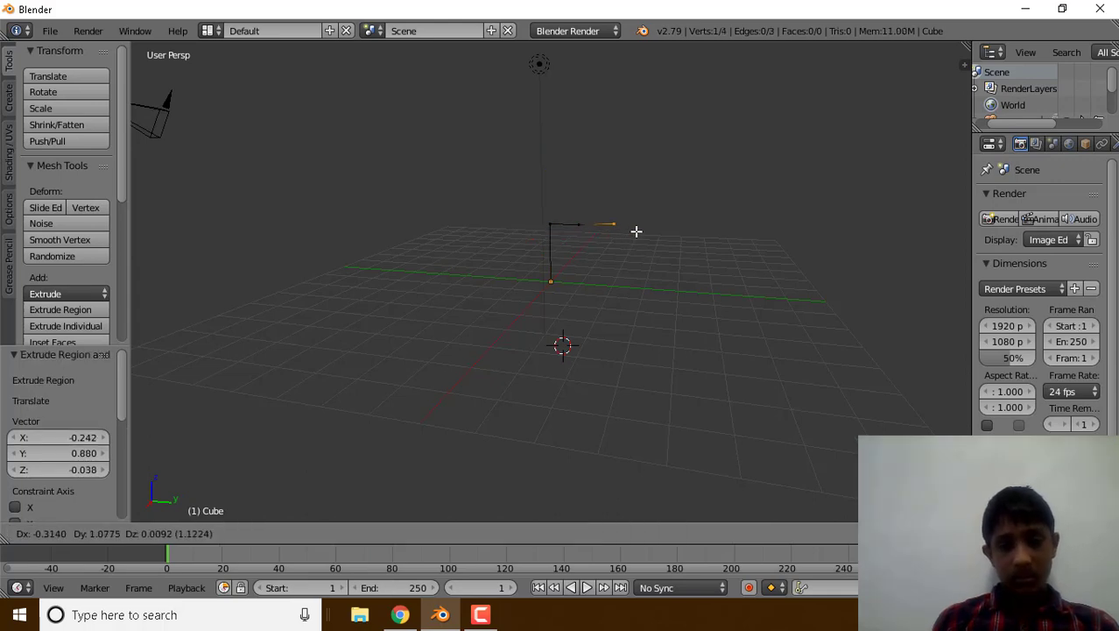
{"action": "left_click", "coordinate": [636, 231]}
{"action": "key", "text": "e"}
{"action": "left_click", "coordinate": [639, 267]}
{"action": "key", "text": "e"}
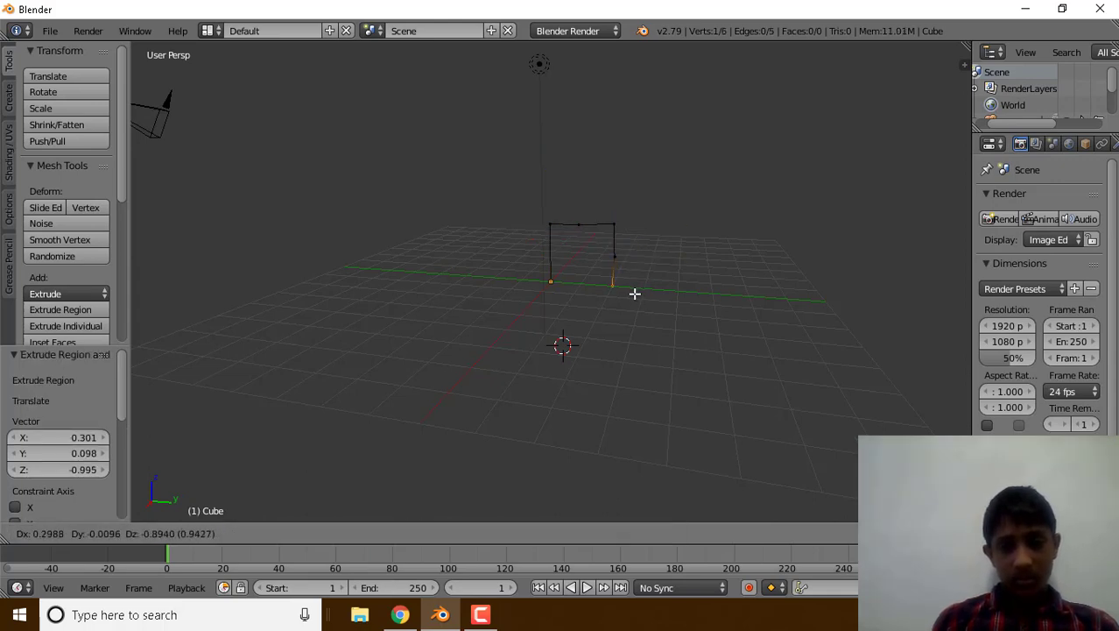
{"action": "left_click", "coordinate": [635, 293]}
Reposition the second leg's foot vertex to straighten the leg, including a move of about -0.27 along Z.
{"action": "middle_click_drag", "start_coordinate": [635, 293], "coordinate": [538, 259]}
{"action": "left_click_drag", "start_coordinate": [550, 232], "coordinate": [554, 203]}
{"action": "right_click", "coordinate": [566, 265]}
{"action": "left_click_drag", "start_coordinate": [519, 263], "coordinate": [499, 294]}
{"action": "left_click_drag", "start_coordinate": [546, 246], "coordinate": [546, 236]}
{"action": "middle_click_drag", "start_coordinate": [552, 282], "coordinate": [443, 282]}
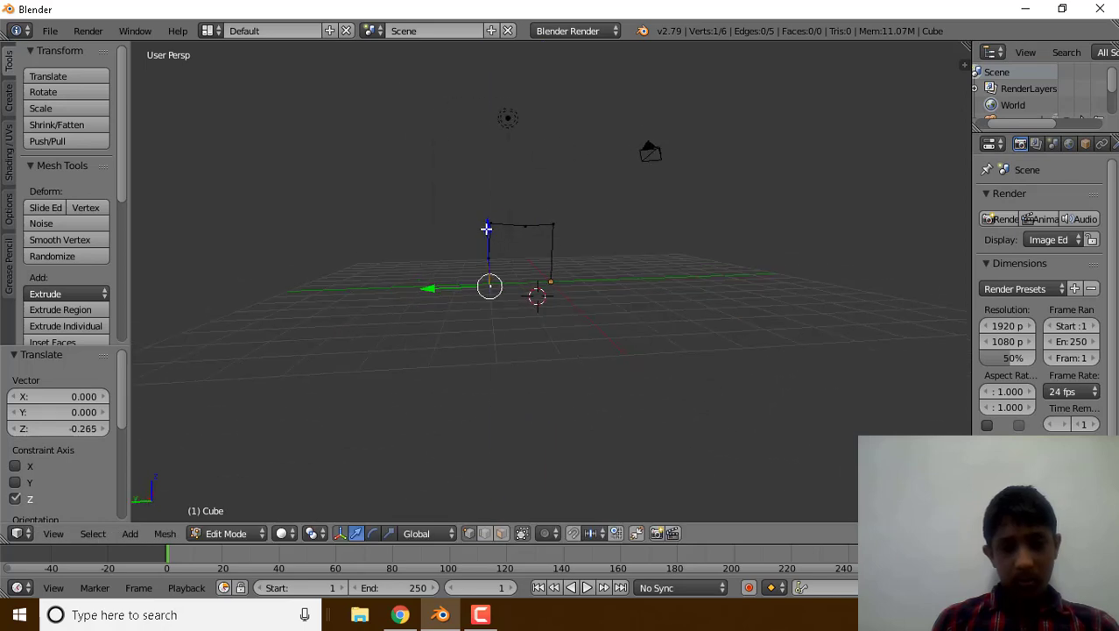
Extrude the middle hip vertex about 1.74 upward for the torso and about 1.05 further for the head.
{"action": "middle_click_drag", "start_coordinate": [486, 227], "coordinate": [624, 305]}
{"action": "key", "text": "e"}
{"action": "left_click", "coordinate": [407, 163]}
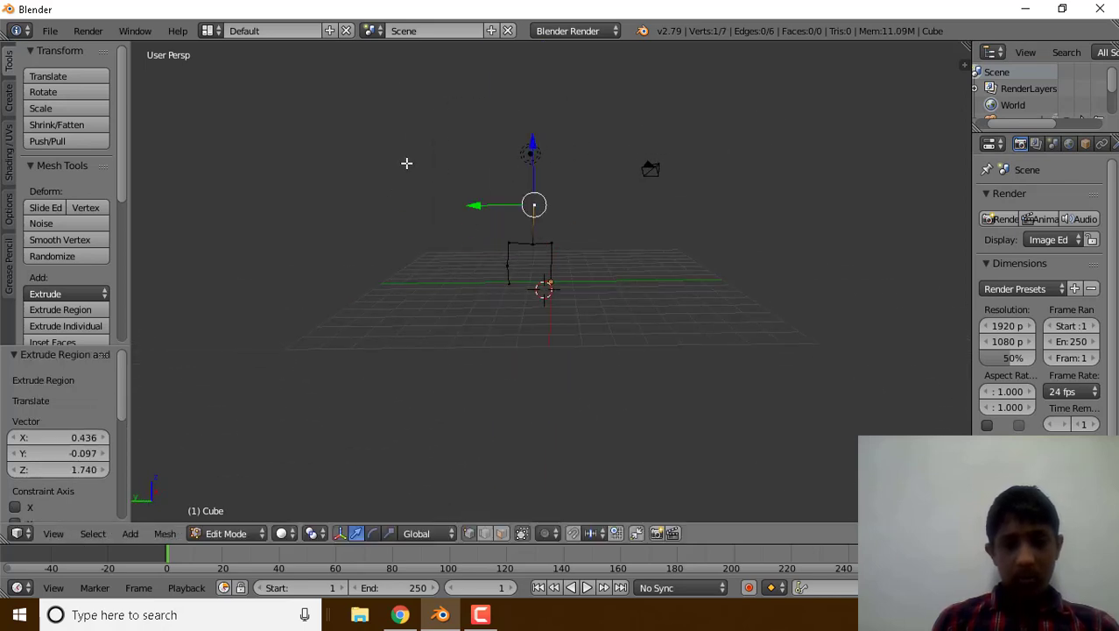
{"action": "key", "text": "e"}
{"action": "left_click", "coordinate": [415, 146]}
Extrude an arm about 2.2 long to each side along Y from the vertex between torso and head.
{"action": "right_click", "coordinate": [534, 203]}
{"action": "key", "text": "e"}
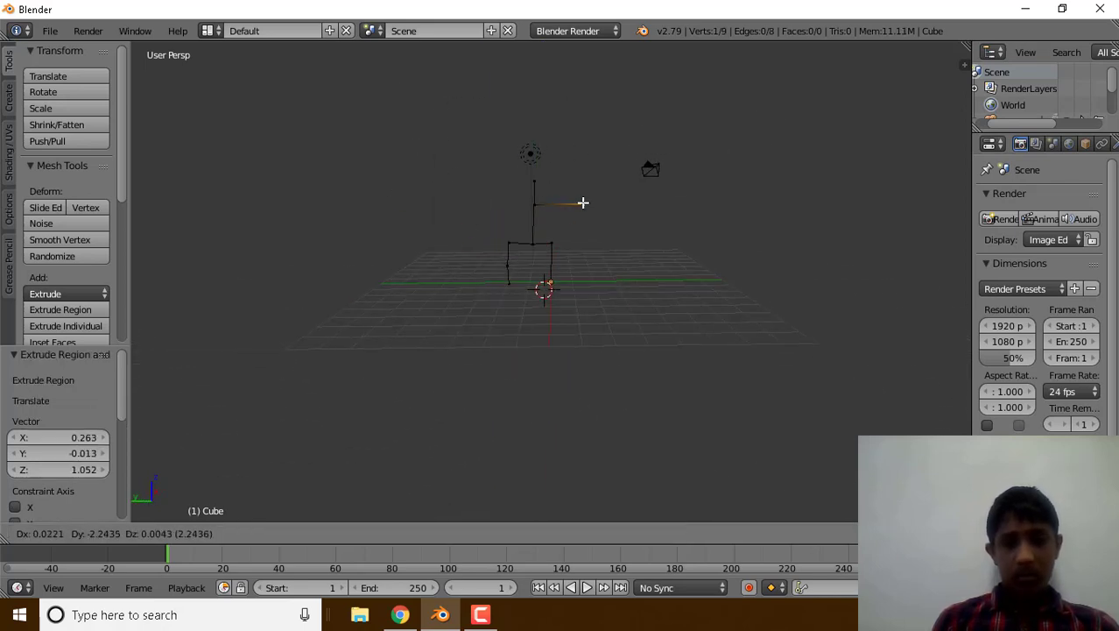
{"action": "left_click", "coordinate": [584, 202]}
{"action": "right_click", "coordinate": [533, 204]}
{"action": "key", "text": "e"}
{"action": "left_click", "coordinate": [483, 203]}
Rotate the head, shoulder and arm vertices upright and move them about -0.46 along X over the legs.
{"action": "middle_click_drag", "start_coordinate": [553, 281], "coordinate": [485, 272]}
{"action": "key", "text": "c"}
{"action": "mouse_move", "coordinate": [550, 173]}
{"action": "left_mouse_down"}
{"action": "mouse_move", "coordinate": [536, 147]}
{"action": "mouse_move", "coordinate": [578, 151]}
{"action": "left_mouse_up"}
{"action": "left_click", "coordinate": [53, 92]}
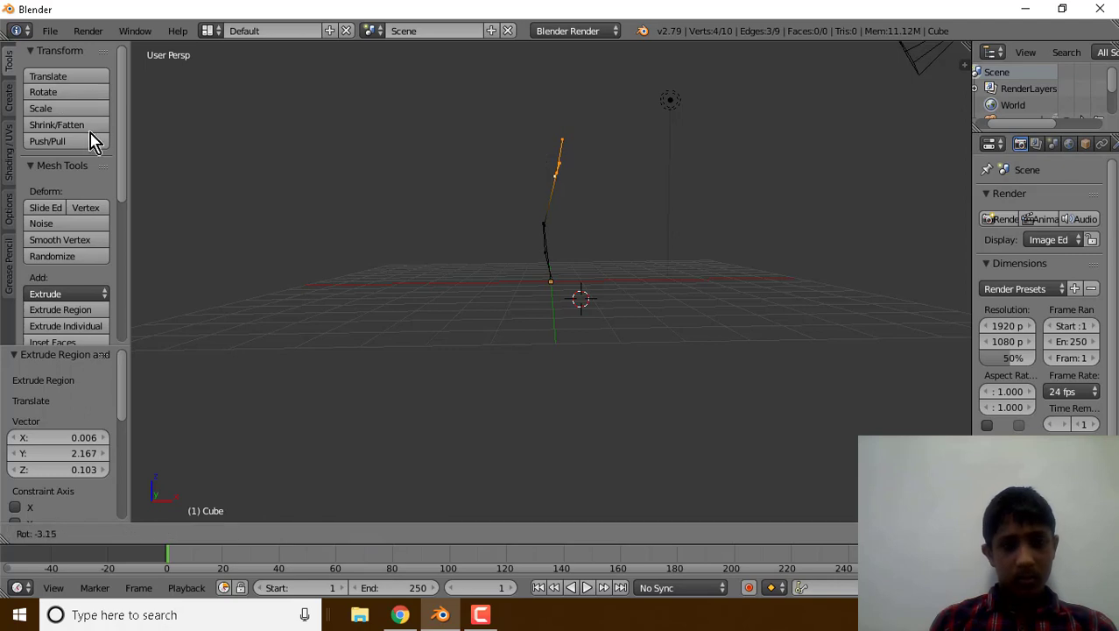
{"action": "left_click", "coordinate": [356, 192]}
{"action": "left_click_drag", "start_coordinate": [617, 167], "coordinate": [602, 167]}
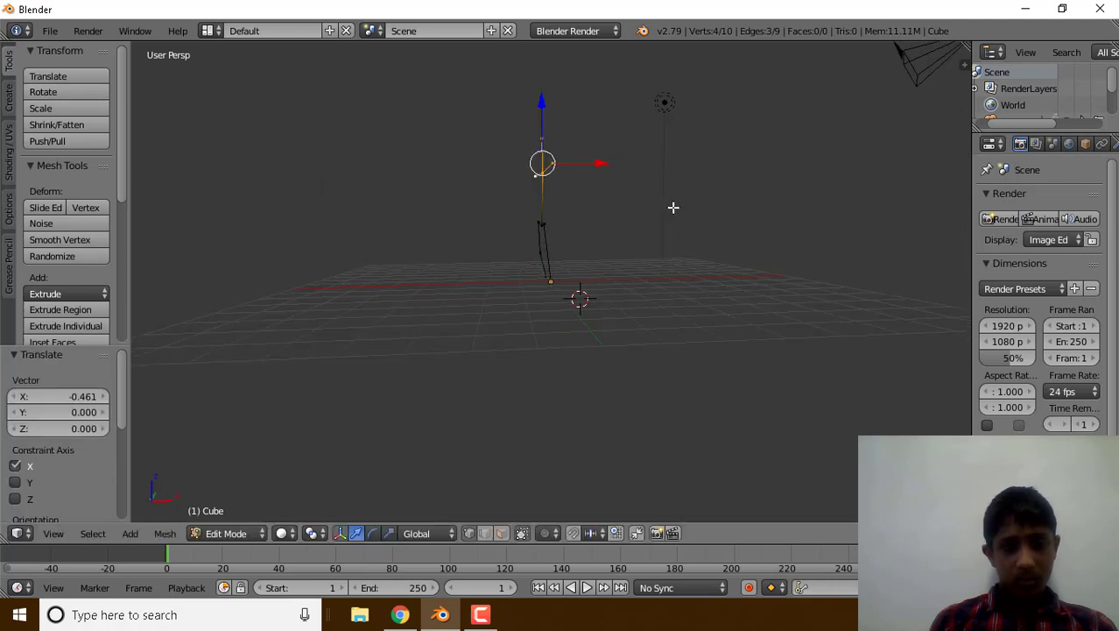
Examine the stick figure's head, arms and legs from several angles and distances.
{"action": "middle_click_drag", "start_coordinate": [672, 207], "coordinate": [595, 221]}
{"action": "right_click", "coordinate": [601, 209]}
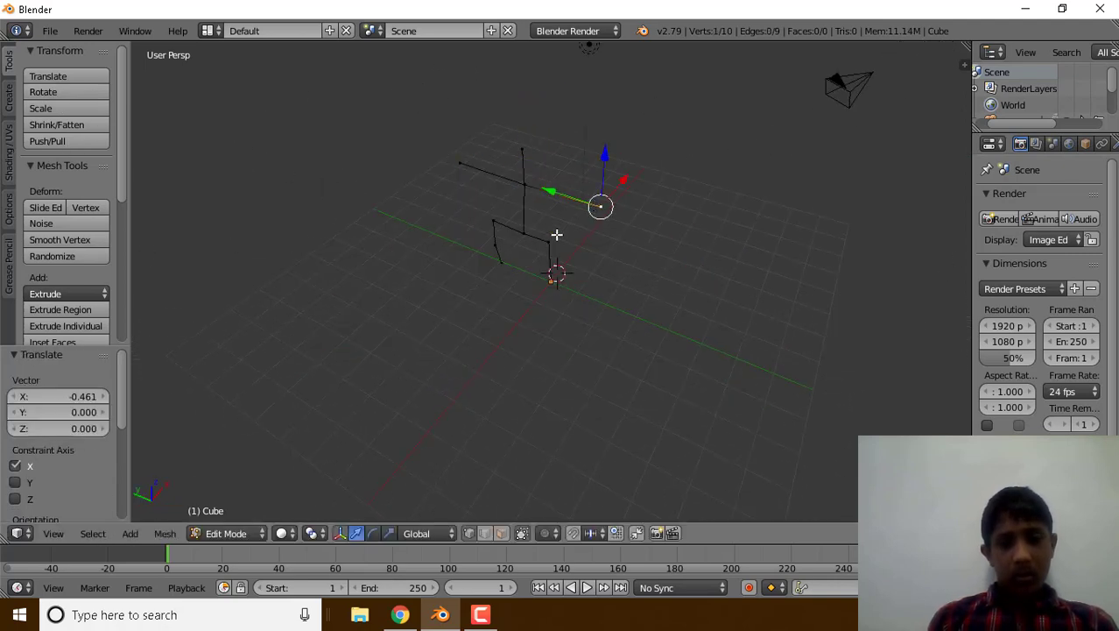
{"action": "middle_click_drag", "start_coordinate": [706, 285], "coordinate": [489, 145]}
{"action": "middle_click_drag", "start_coordinate": [581, 176], "coordinate": [603, 236]}
{"action": "scroll", "coordinate": [604, 229], "scroll_direction": "up", "scroll_amount": 5}
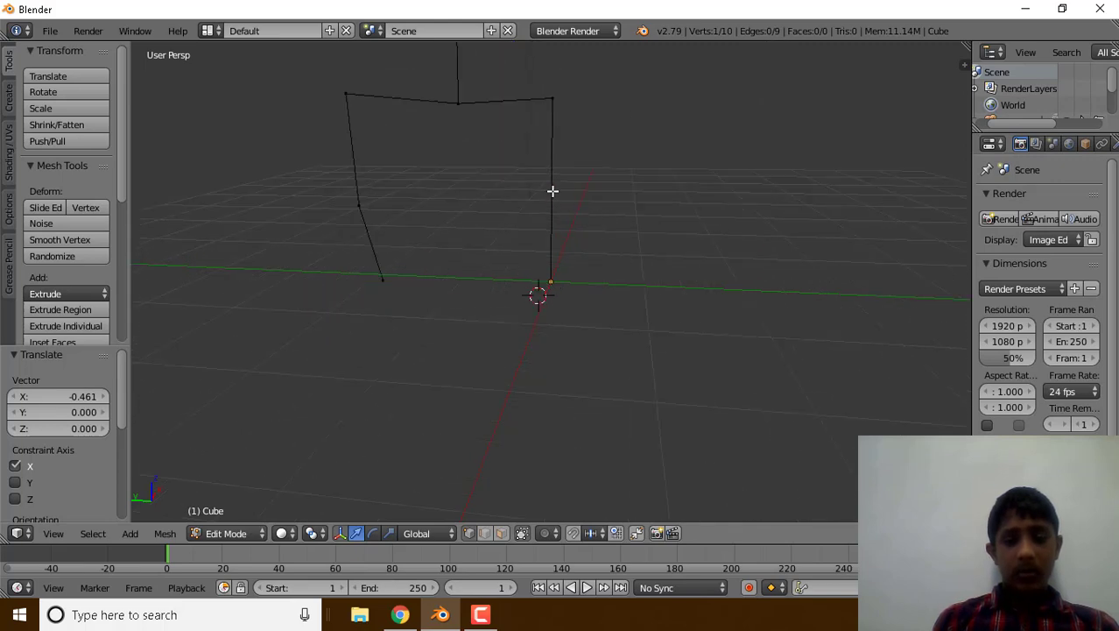
{"action": "scroll", "coordinate": [553, 191], "scroll_direction": "down", "scroll_amount": 5}
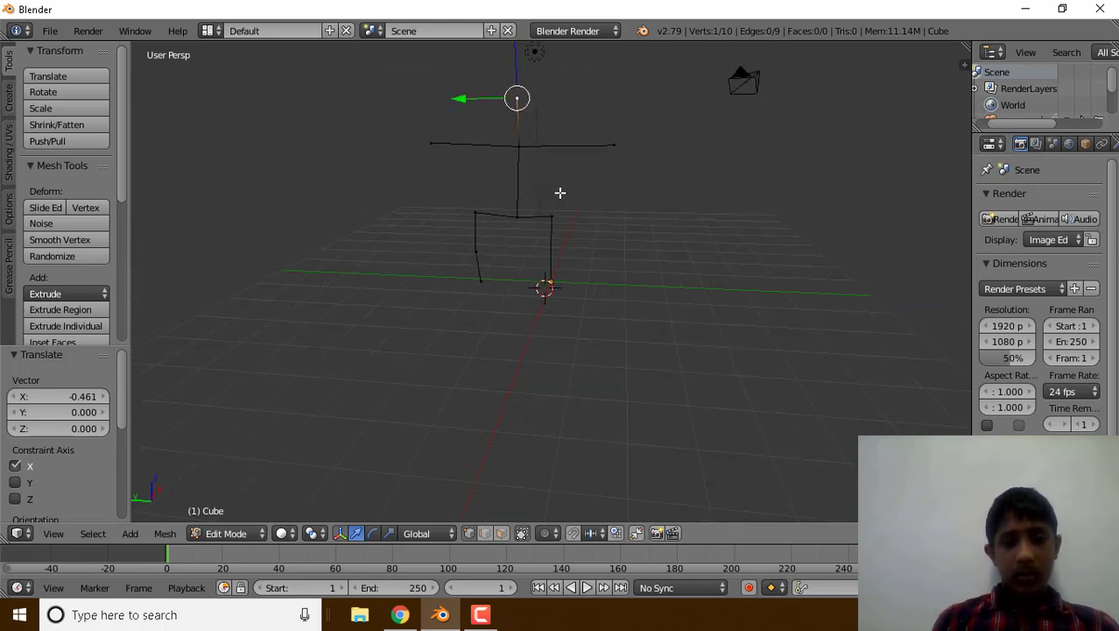
{"action": "key", "text": "g"}
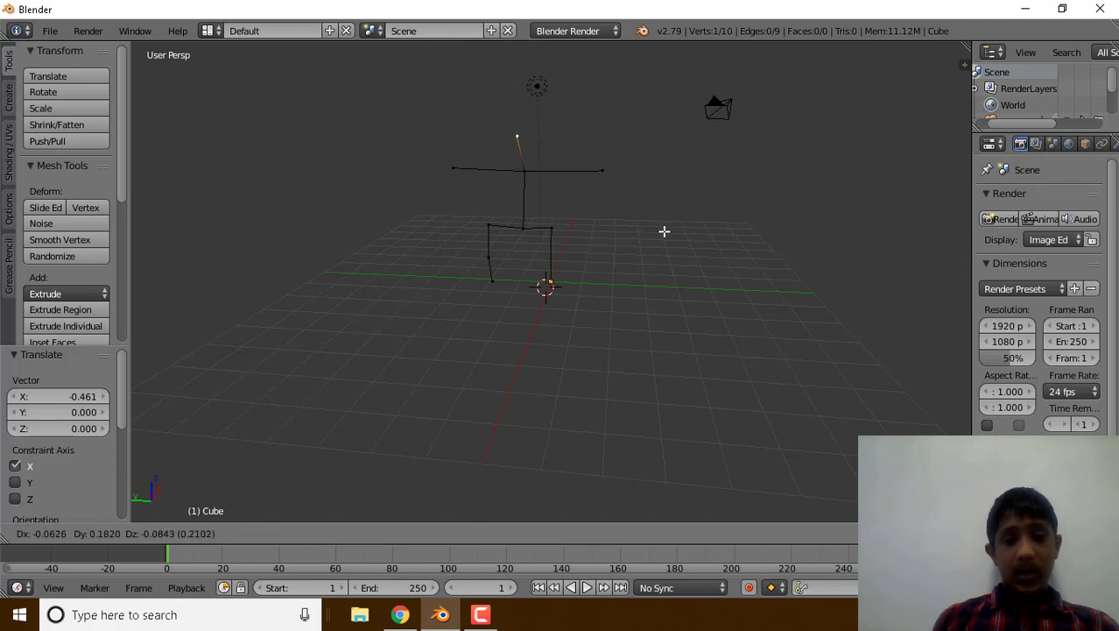
{"action": "right_click", "coordinate": [663, 232]}
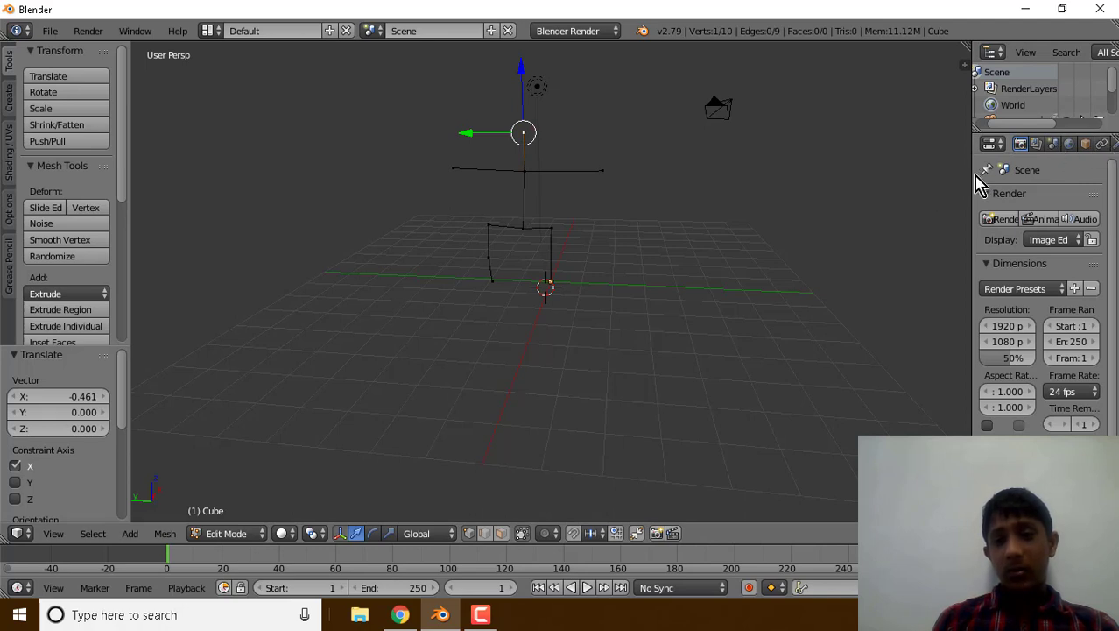
Widen the properties area and add a Skin modifier to the stick figure.
{"action": "left_click_drag", "start_coordinate": [970, 173], "coordinate": [879, 176]}
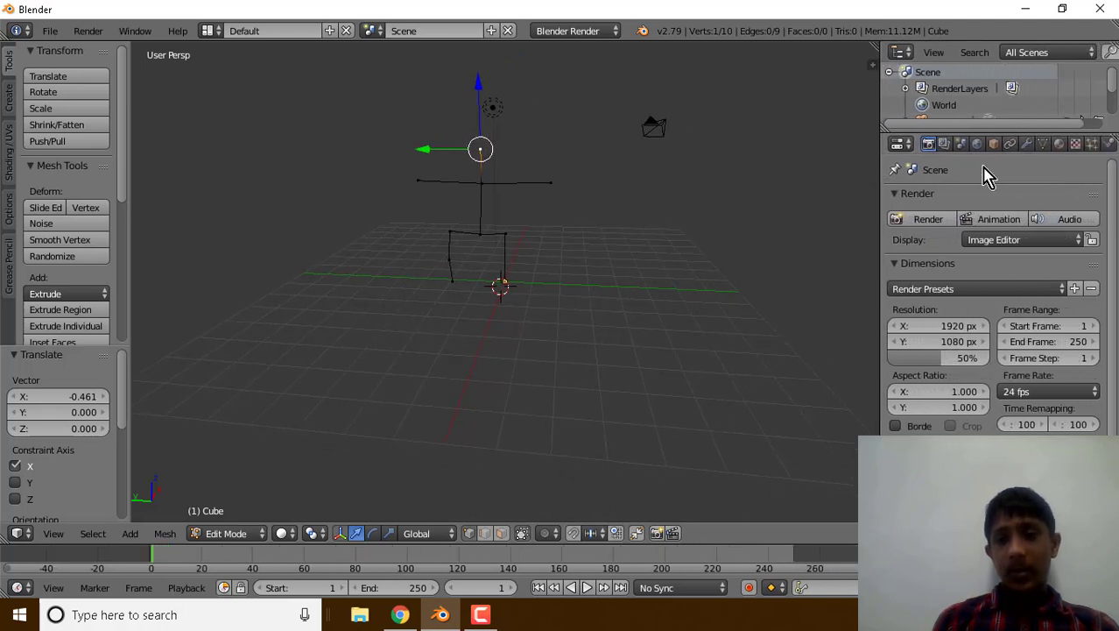
{"action": "left_click", "coordinate": [1027, 144]}
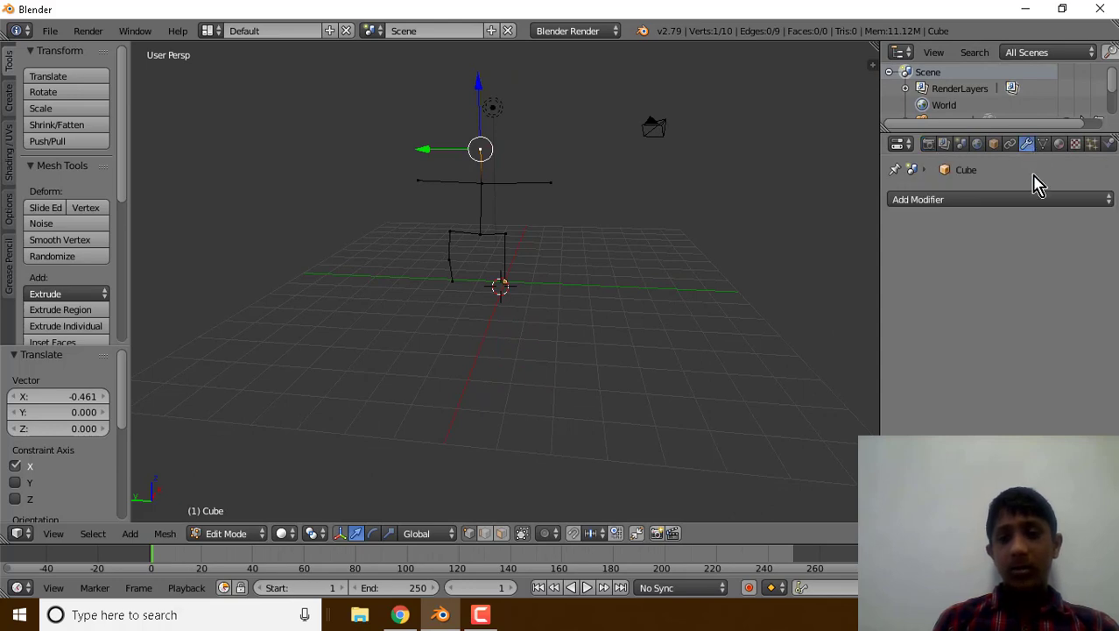
{"action": "left_click", "coordinate": [1029, 199]}
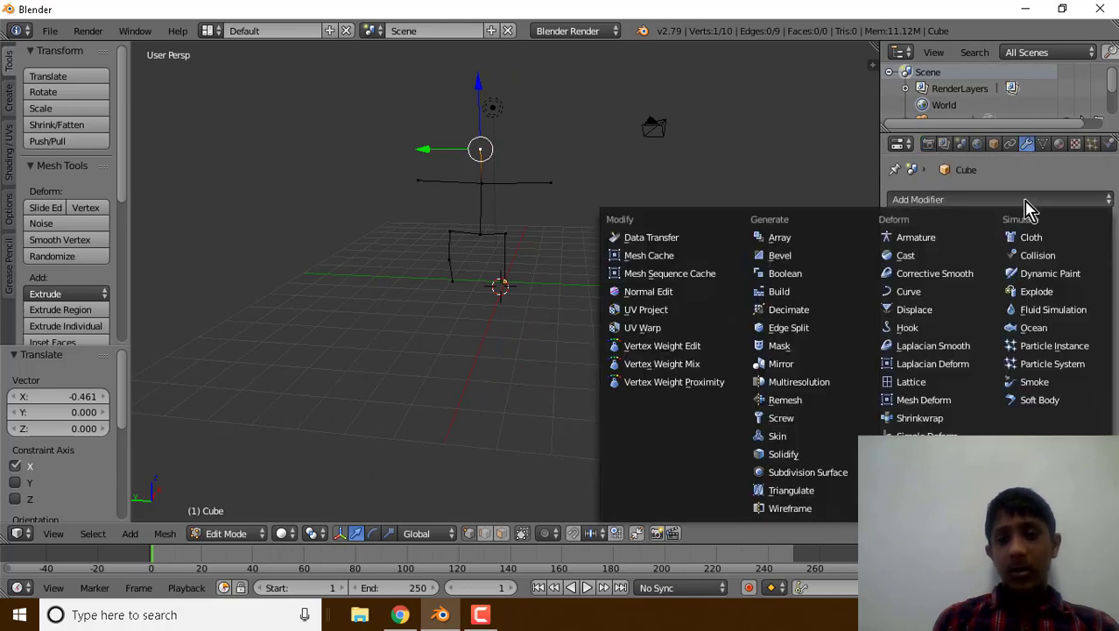
{"action": "left_click", "coordinate": [781, 437]}
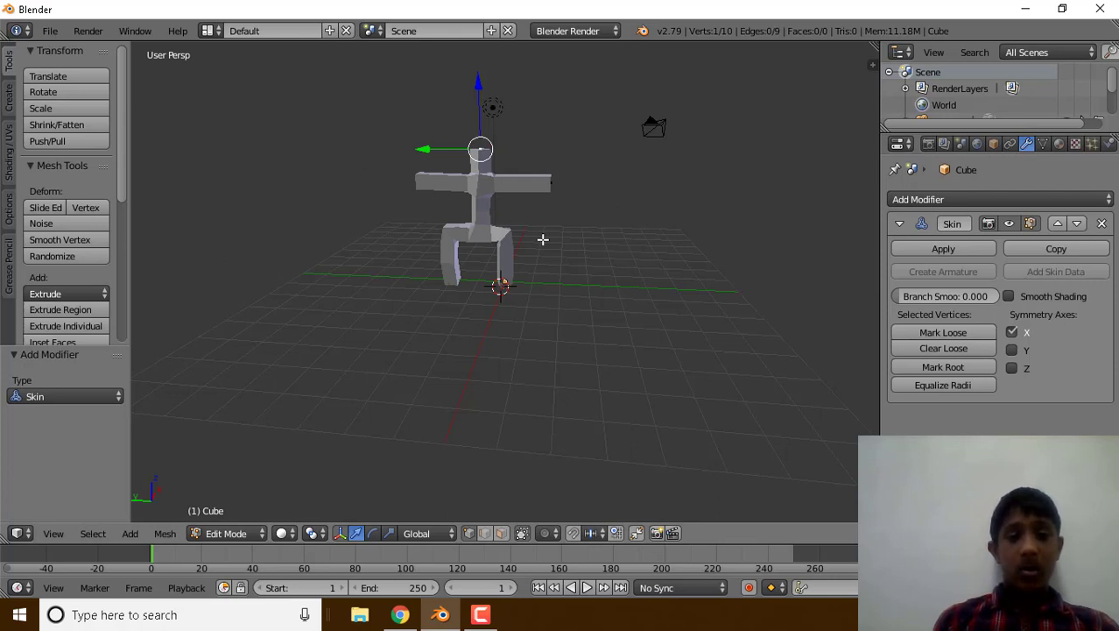
Show the model in wireframe and select the end vertices of the head, both arms and both legs.
{"action": "key", "text": "z"}
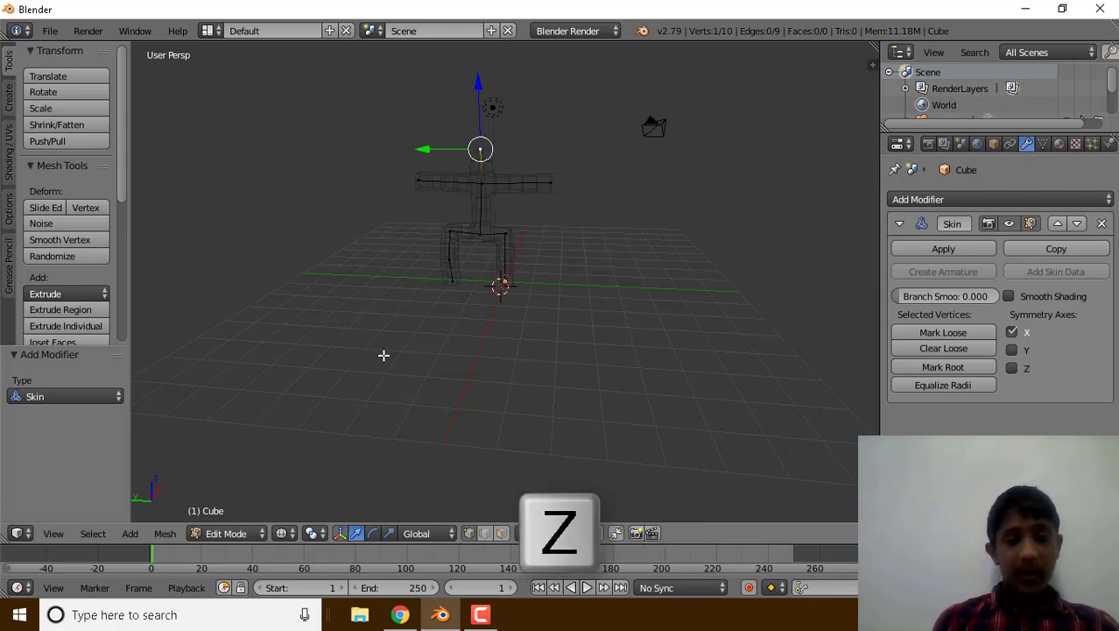
{"action": "scroll", "coordinate": [697, 289], "scroll_direction": "up", "scroll_amount": 6}
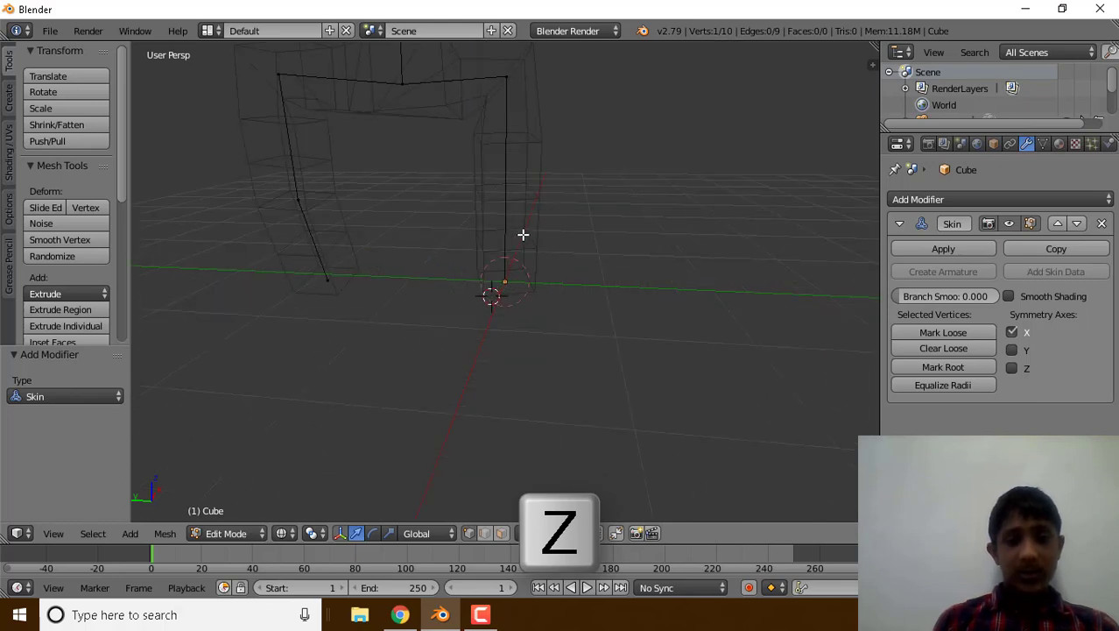
{"action": "scroll", "coordinate": [522, 234], "scroll_direction": "down", "scroll_amount": 3}
{"action": "scroll", "coordinate": [697, 263], "scroll_direction": "down", "scroll_amount": 4}
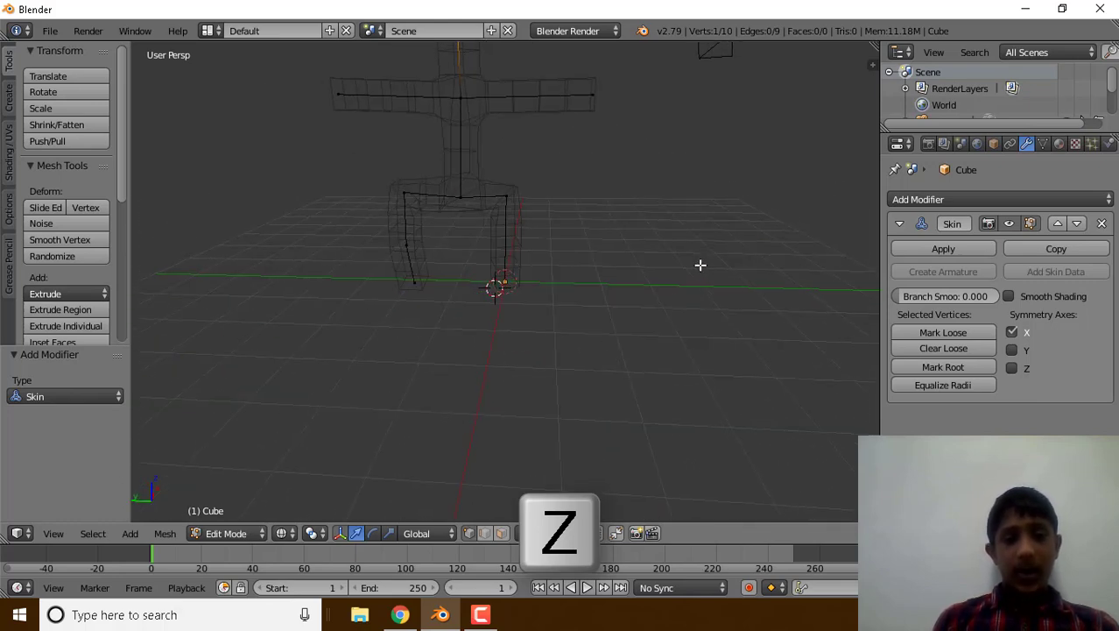
{"action": "key", "text": "c"}
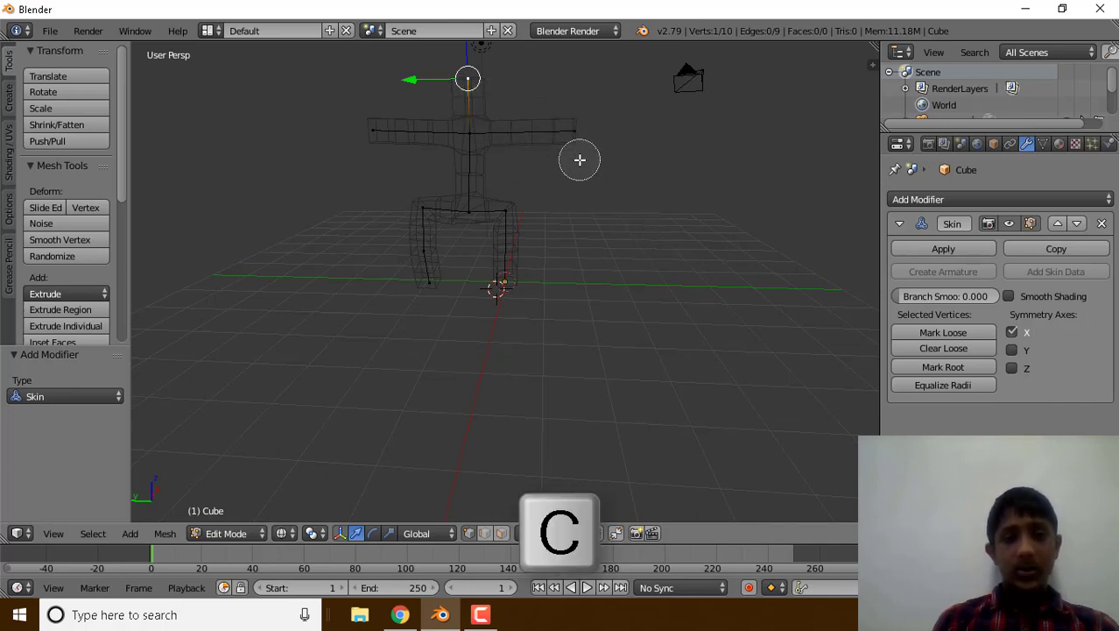
{"action": "left_click", "coordinate": [570, 132]}
{"action": "left_click", "coordinate": [507, 294]}
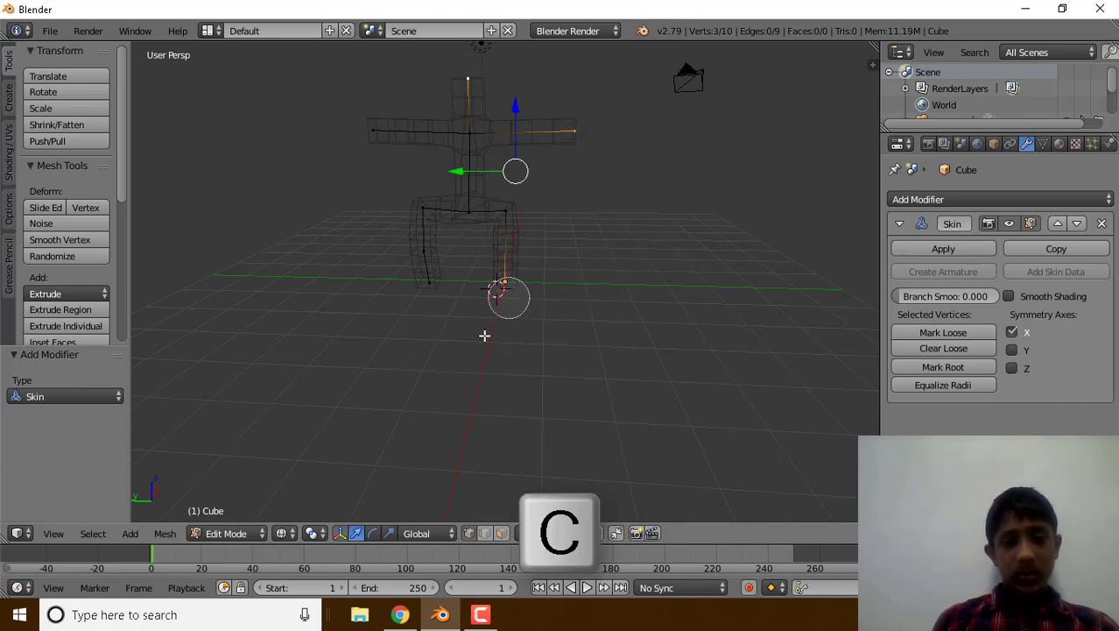
{"action": "left_click", "coordinate": [431, 285]}
{"action": "left_click", "coordinate": [357, 122]}
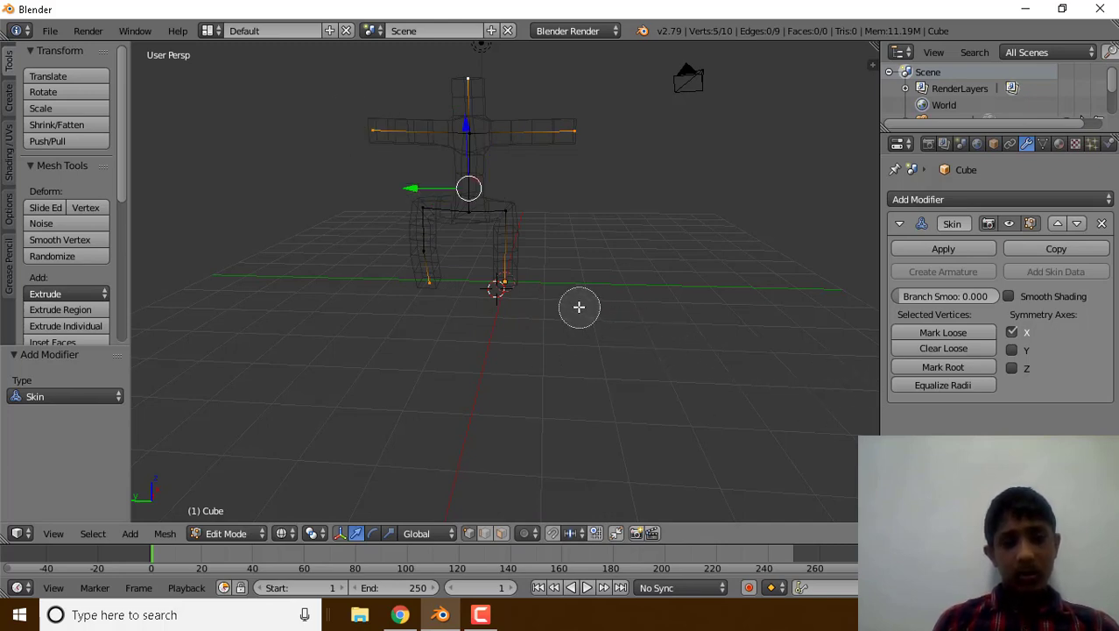
{"action": "key", "text": "Escape"}
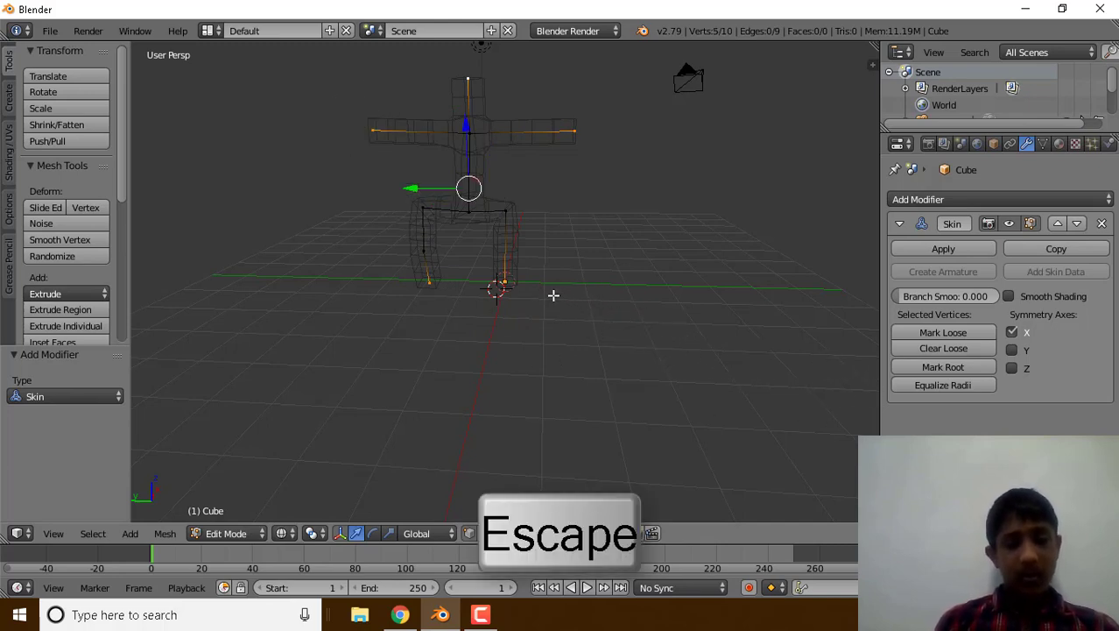
Shrink the skin radius at the head, arm and leg end vertices to about 0.511 with Skin Resize.
{"action": "key", "text": "ctrl+a"}
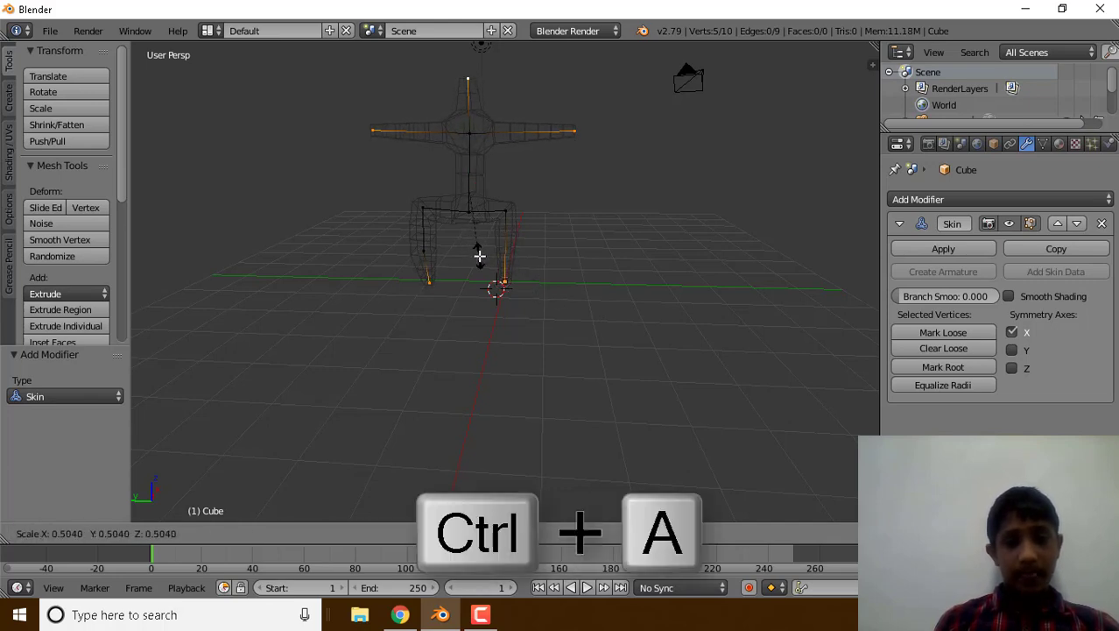
{"action": "left_click", "coordinate": [480, 256]}
{"action": "mouse_move", "coordinate": [555, 252]}
{"action": "middle_mouse_down"}
{"action": "mouse_move", "coordinate": [287, 238]}
{"action": "mouse_move", "coordinate": [874, 243]}
{"action": "mouse_move", "coordinate": [573, 259]}
{"action": "middle_mouse_up"}
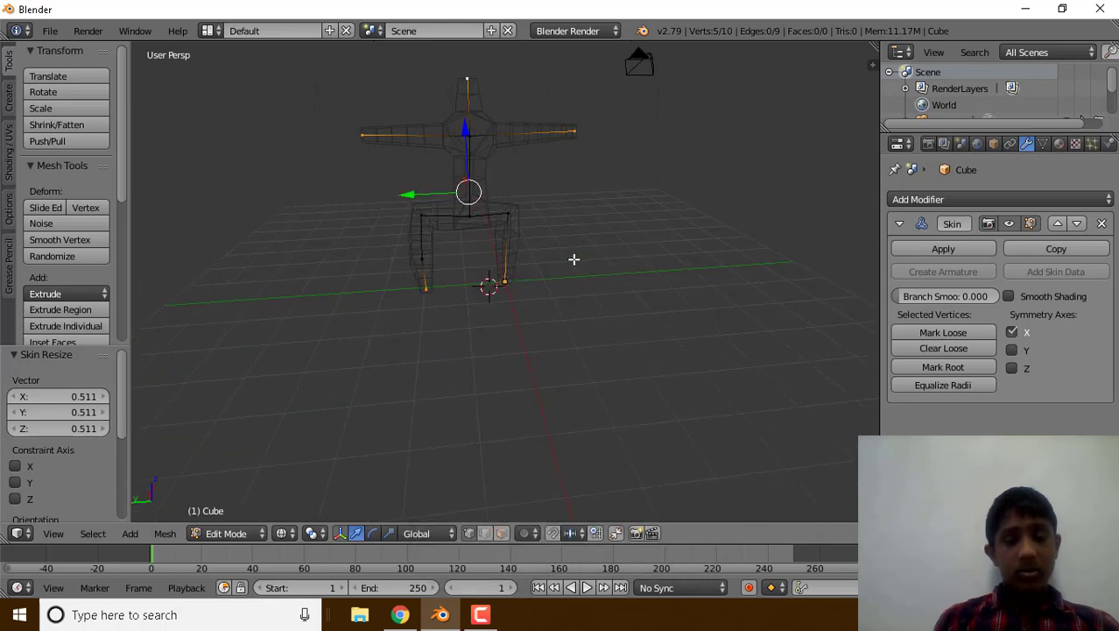
{"action": "middle_click_drag", "start_coordinate": [503, 247], "coordinate": [371, 193]}
Select the two hip vertices at the tops of the legs and adjust their skin thickness slightly.
{"action": "right_click", "coordinate": [422, 211]}
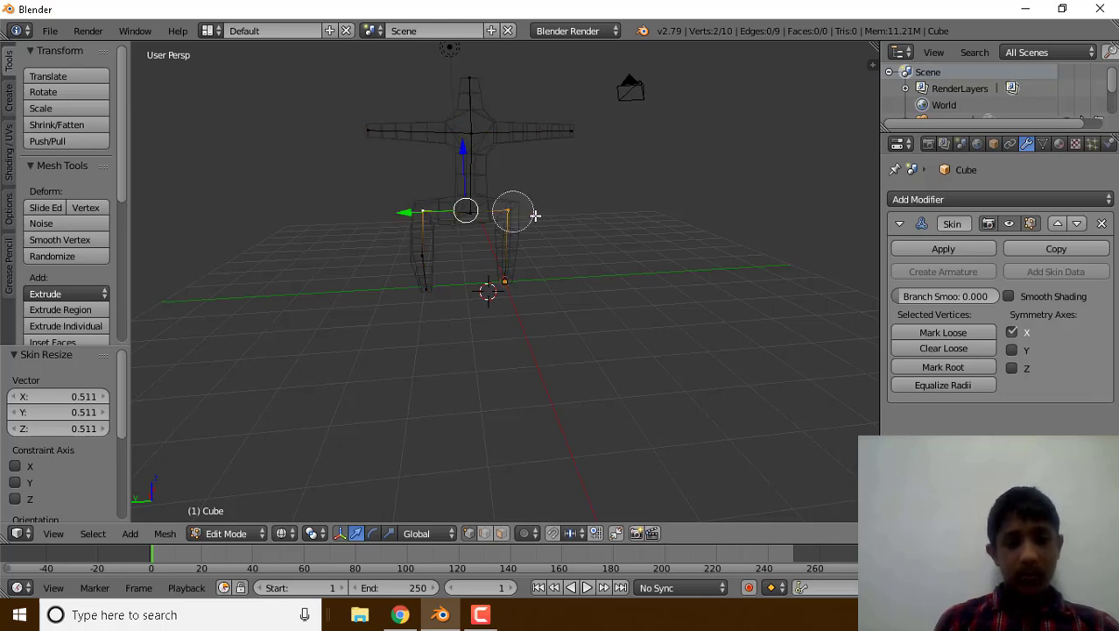
{"action": "right_click", "coordinate": [277, 268]}
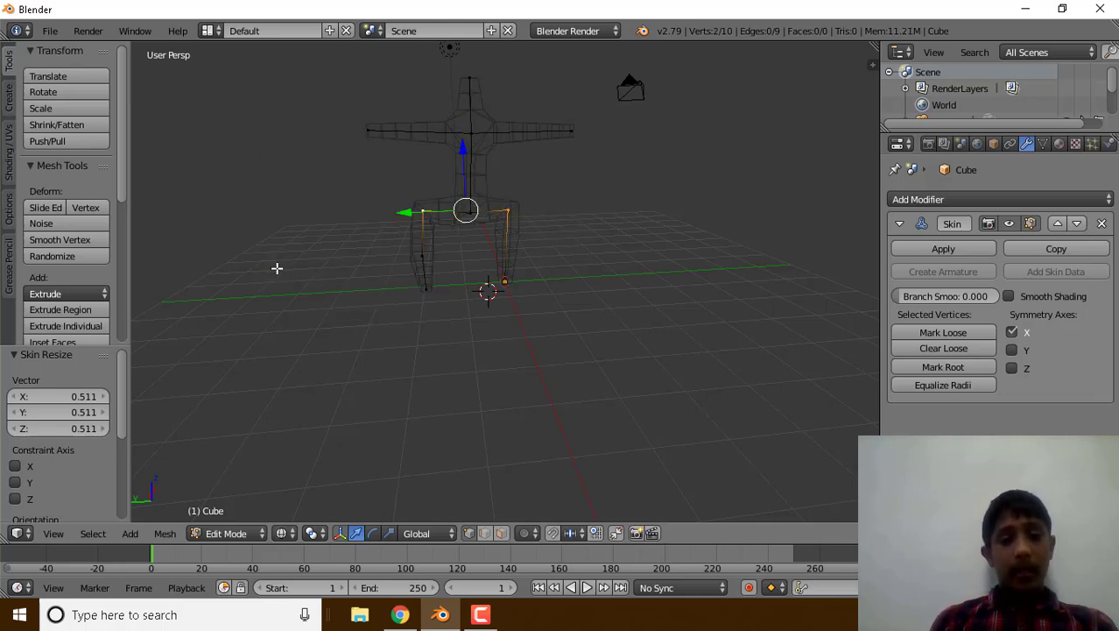
{"action": "key", "text": "s"}
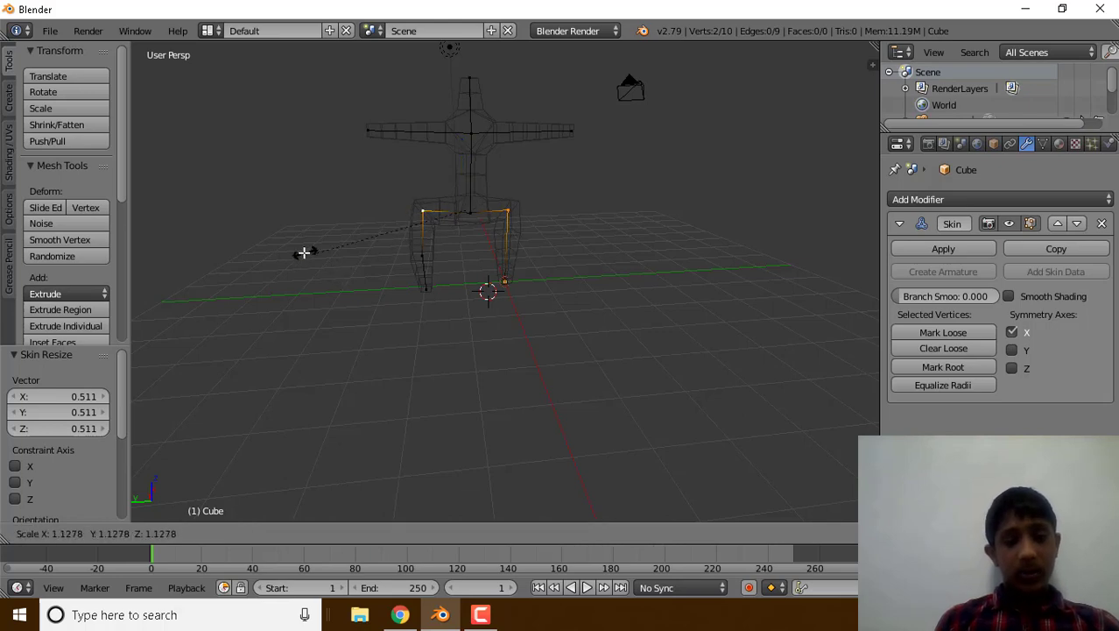
{"action": "left_click", "coordinate": [373, 267]}
{"action": "middle_click_drag", "start_coordinate": [650, 280], "coordinate": [602, 255]}
Return to Object Mode and display the skinned body in solid shading.
{"action": "key", "text": "Tab"}
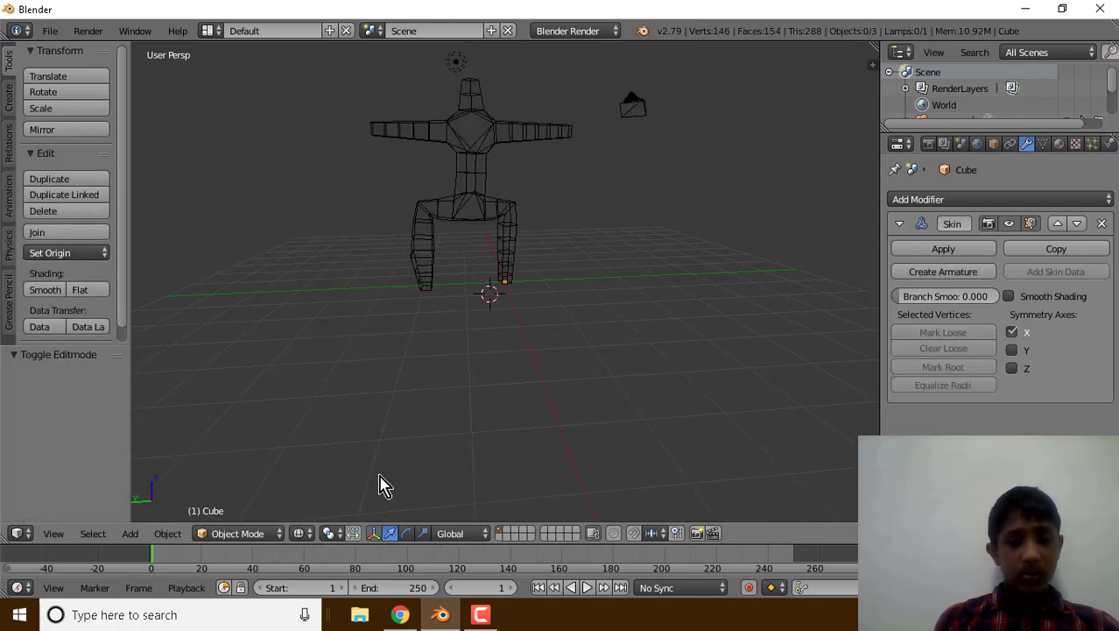
{"action": "key", "text": "z"}
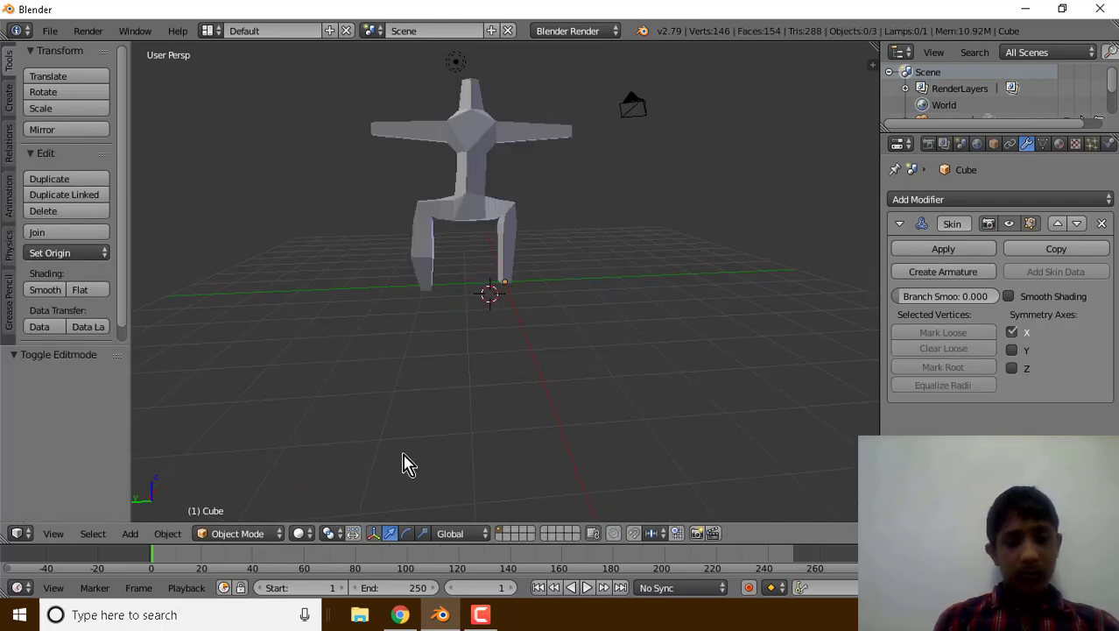
{"action": "middle_click_drag", "start_coordinate": [516, 354], "coordinate": [532, 378]}
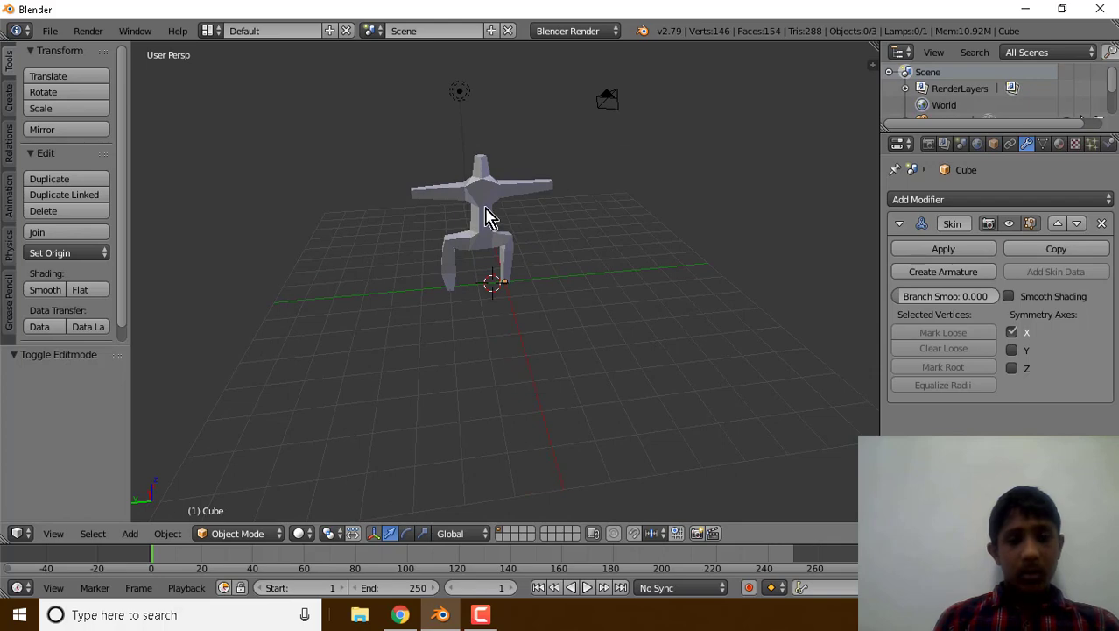
{"action": "scroll", "coordinate": [489, 217], "scroll_direction": "up", "scroll_amount": 2}
{"action": "middle_click_drag", "start_coordinate": [489, 218], "coordinate": [464, 162]}
Add an ico sphere, raise it to head height and move it about 0.238 along Y.
{"action": "left_click", "coordinate": [9, 99]}
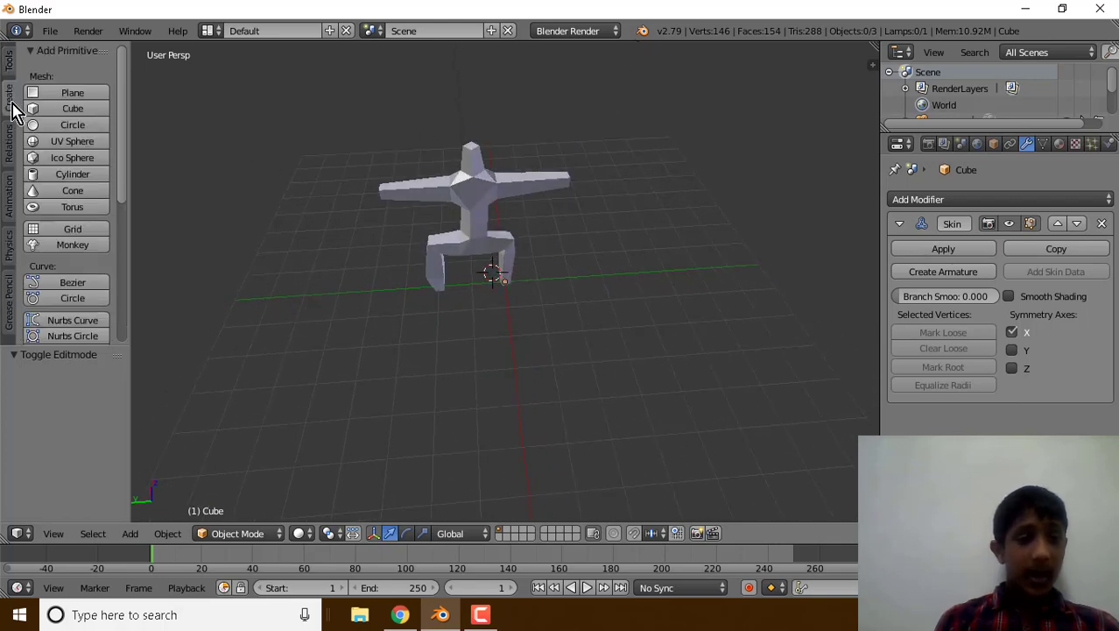
{"action": "left_click", "coordinate": [73, 159]}
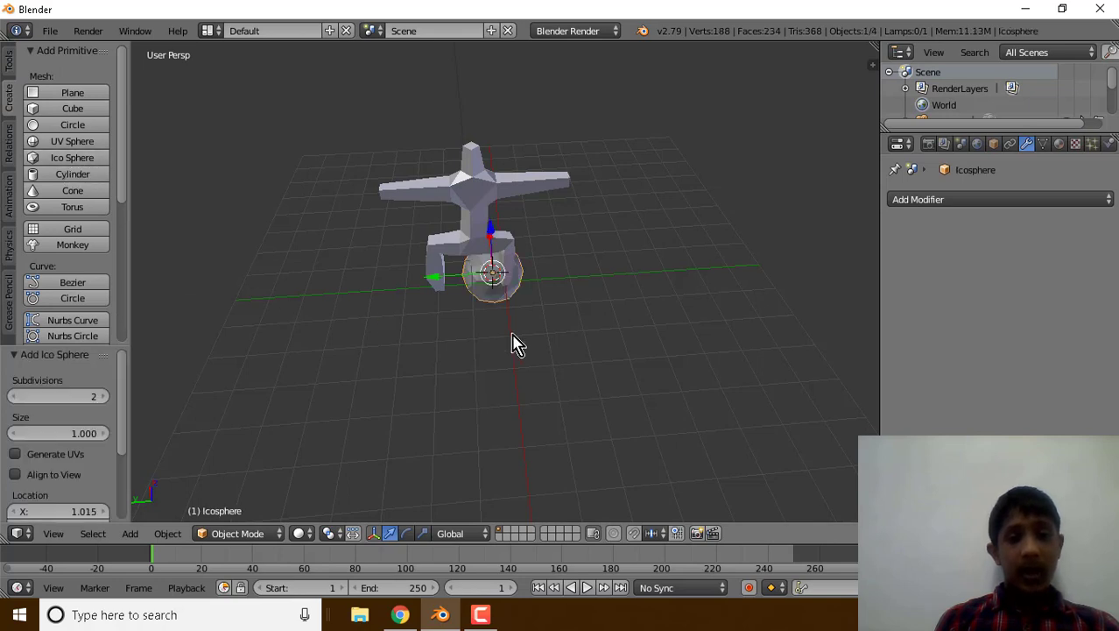
{"action": "left_click_drag", "start_coordinate": [491, 236], "coordinate": [491, 133]}
{"action": "left_click_drag", "start_coordinate": [436, 160], "coordinate": [421, 160]}
Align the ico sphere over the neck by moving it about -0.397 along X and 0.146 along Y.
{"action": "middle_click_drag", "start_coordinate": [602, 237], "coordinate": [462, 199]}
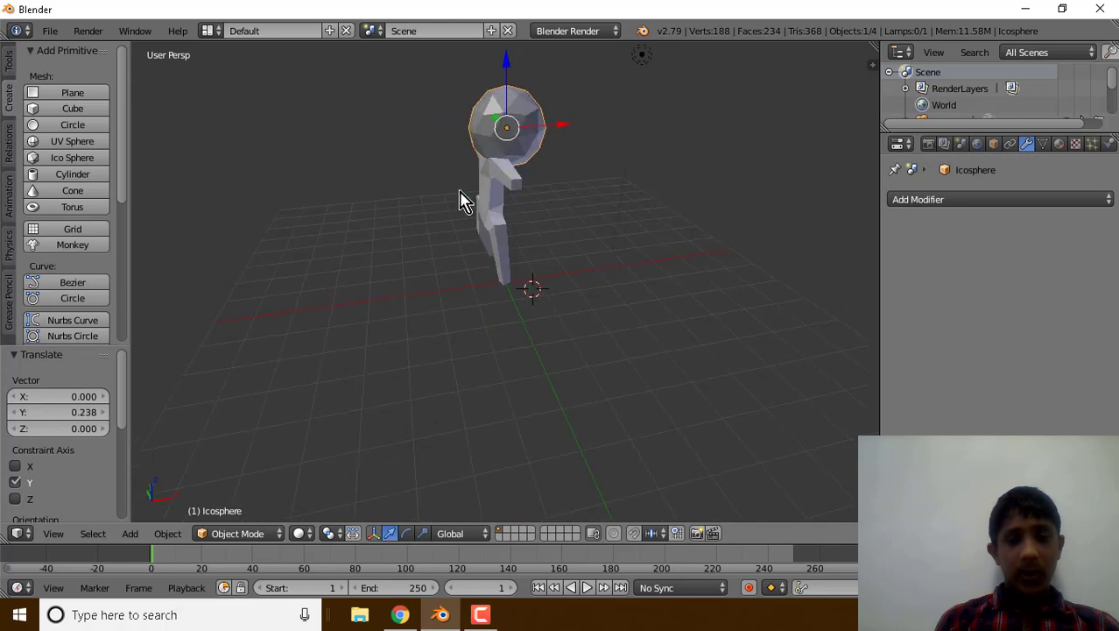
{"action": "left_click_drag", "start_coordinate": [571, 123], "coordinate": [553, 137]}
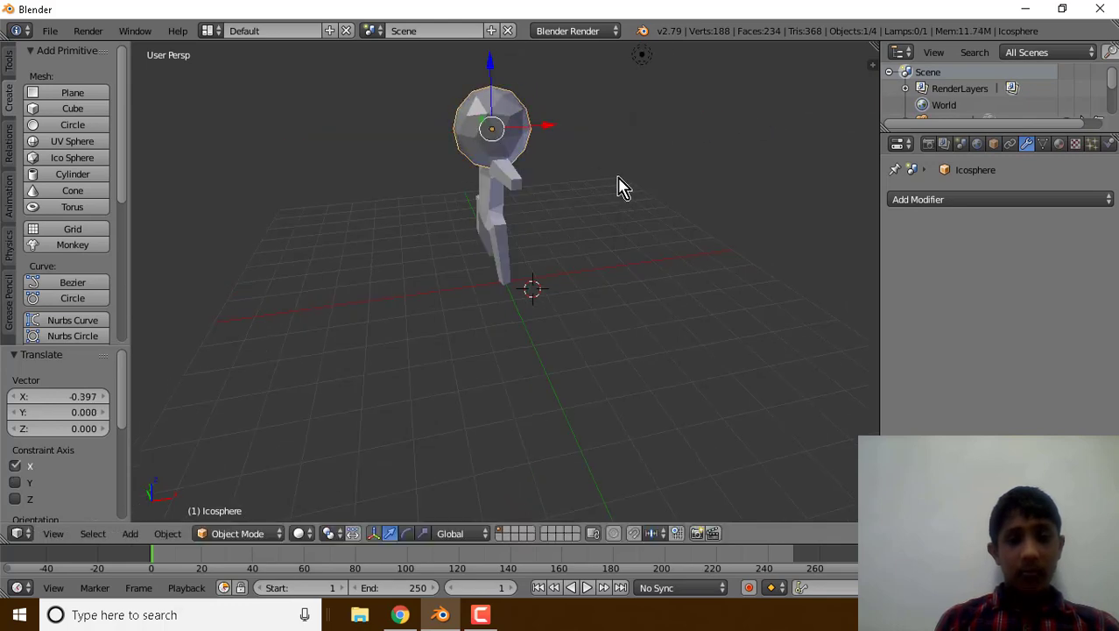
{"action": "middle_click_drag", "start_coordinate": [619, 185], "coordinate": [760, 168]}
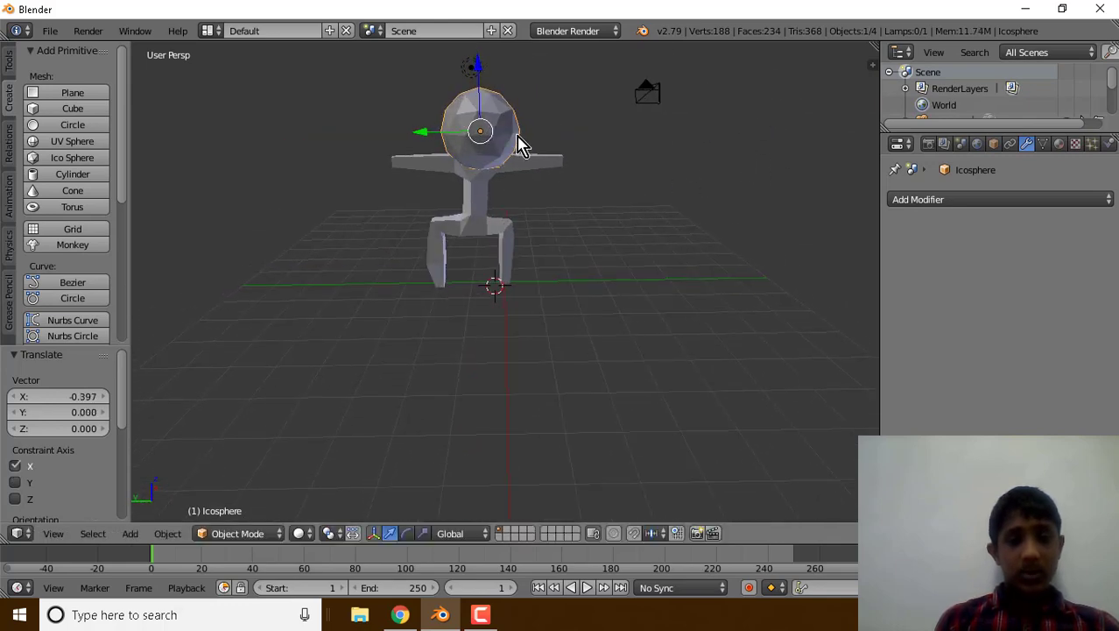
{"action": "left_click_drag", "start_coordinate": [448, 143], "coordinate": [443, 142]}
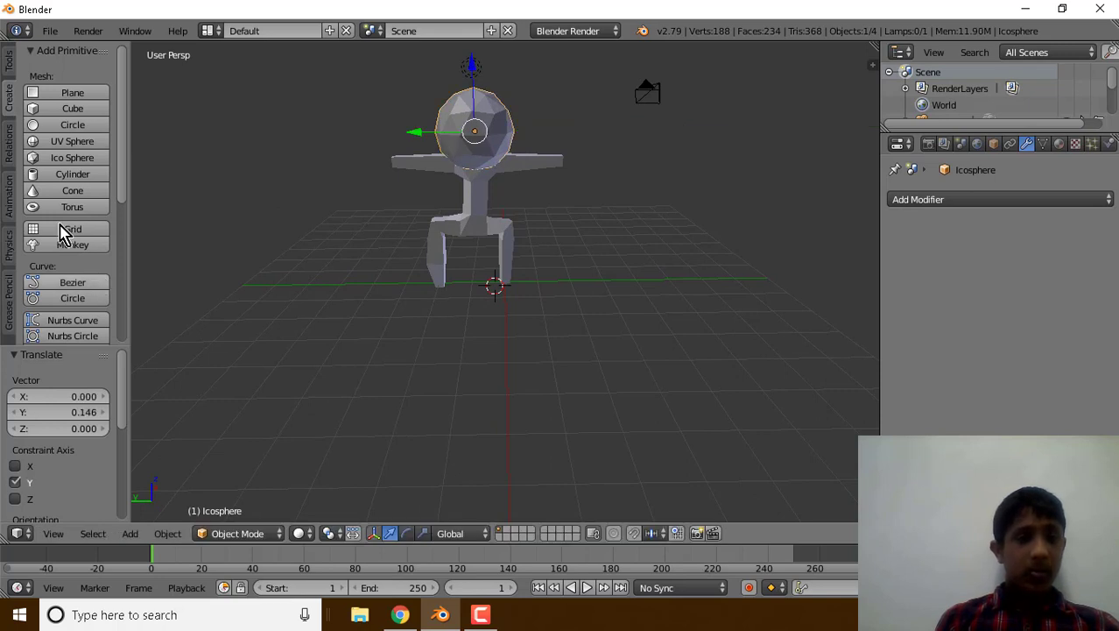
Scale the ico sphere head uniformly to about 0.588.
{"action": "left_click", "coordinate": [5, 65]}
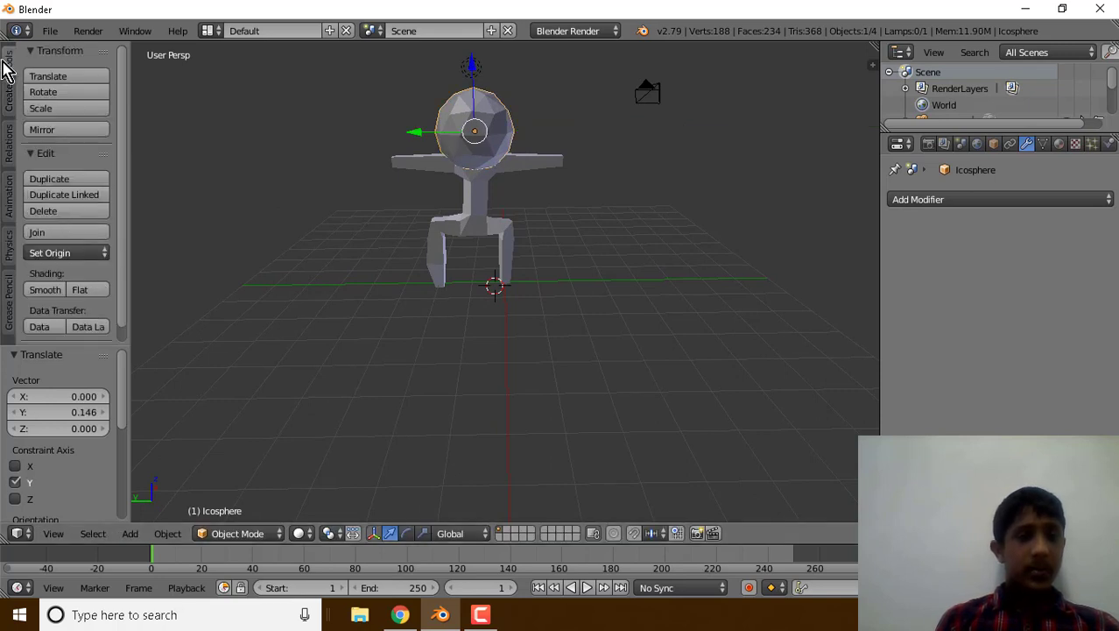
{"action": "left_click", "coordinate": [65, 110]}
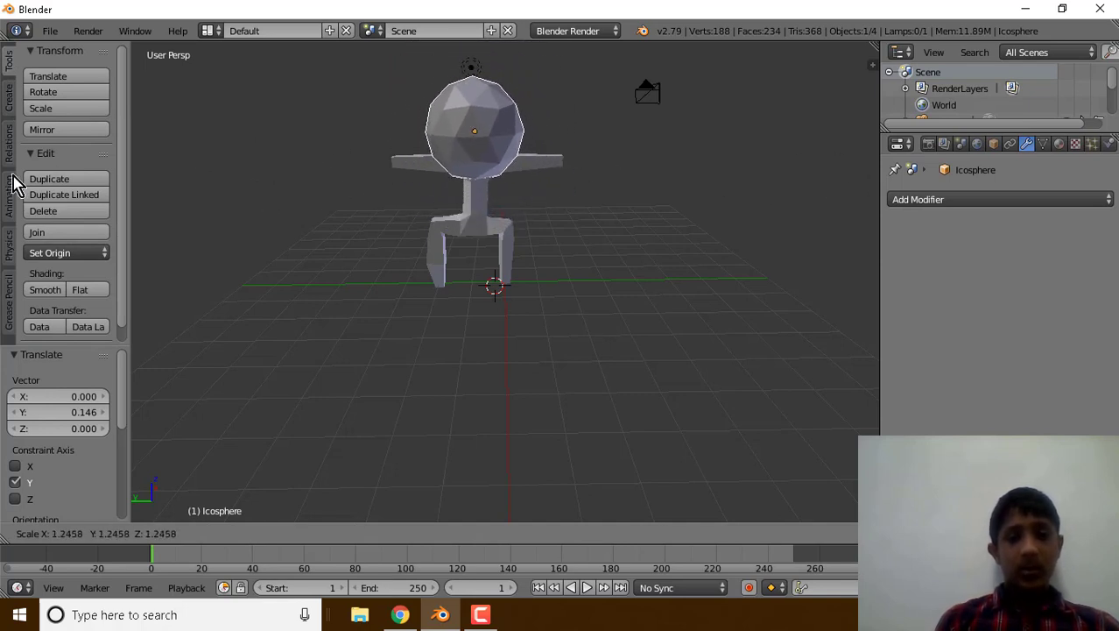
{"action": "left_click", "coordinate": [238, 199]}
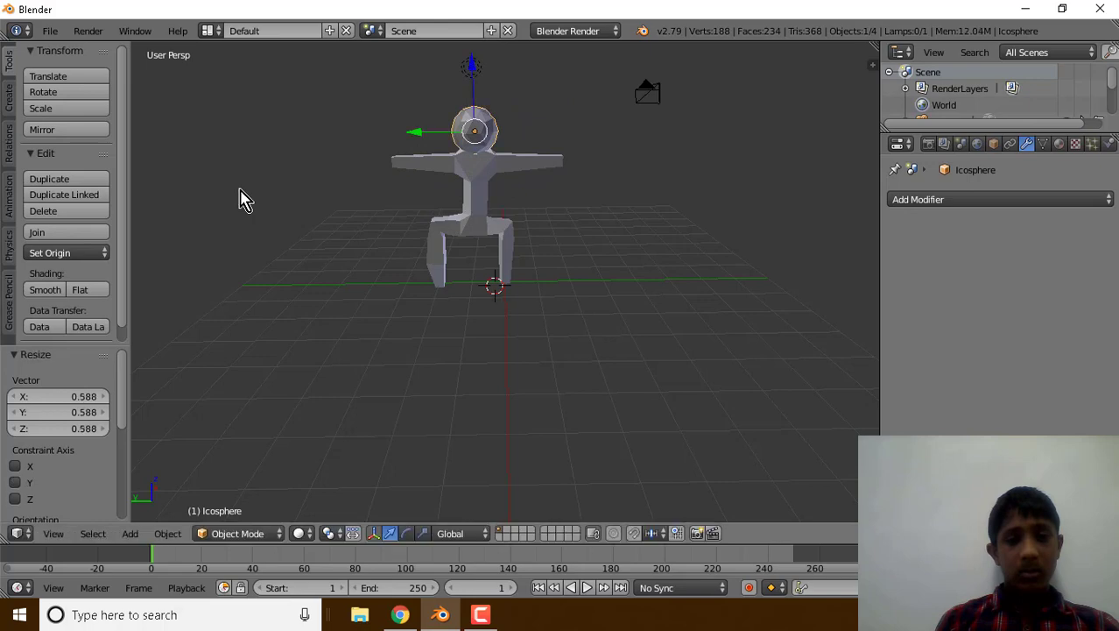
{"action": "mouse_move", "coordinate": [537, 195]}
{"action": "middle_mouse_down"}
{"action": "mouse_move", "coordinate": [330, 190]}
{"action": "mouse_move", "coordinate": [547, 175]}
{"action": "middle_mouse_up"}
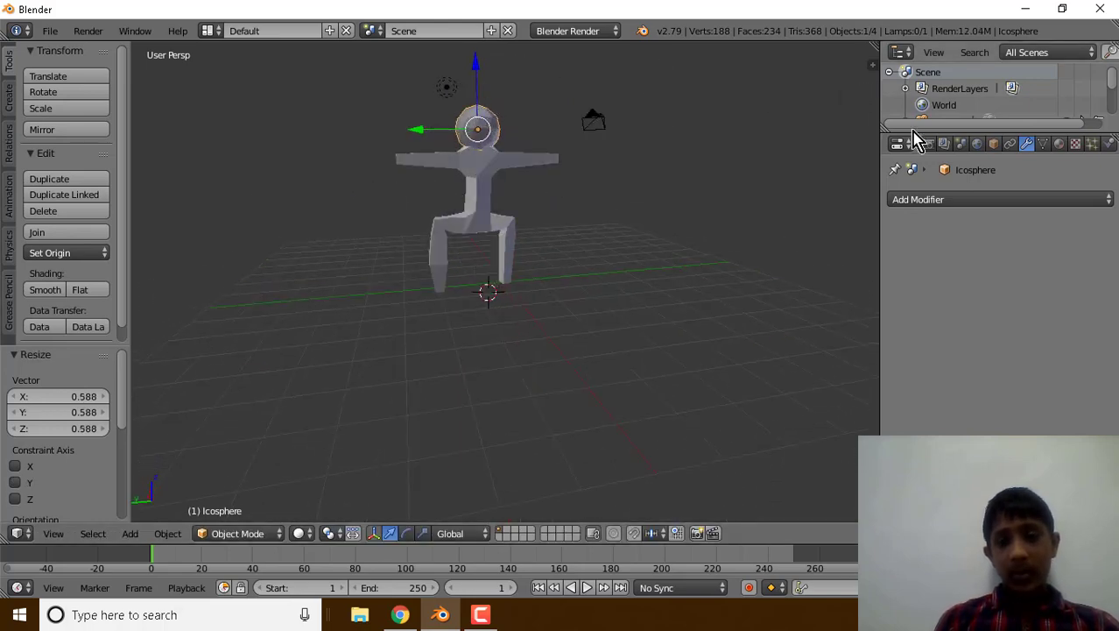
Enlarge the outliner, select the body (Cube), add a Decimate modifier and lower its ratio.
{"action": "left_click_drag", "start_coordinate": [918, 131], "coordinate": [920, 190]}
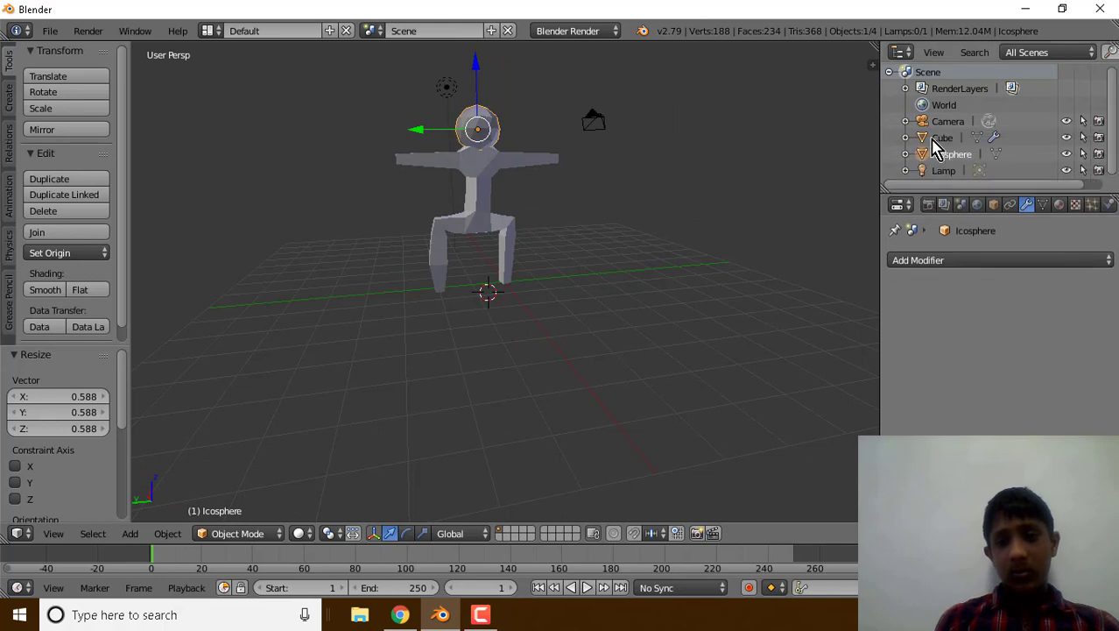
{"action": "left_click", "coordinate": [943, 138]}
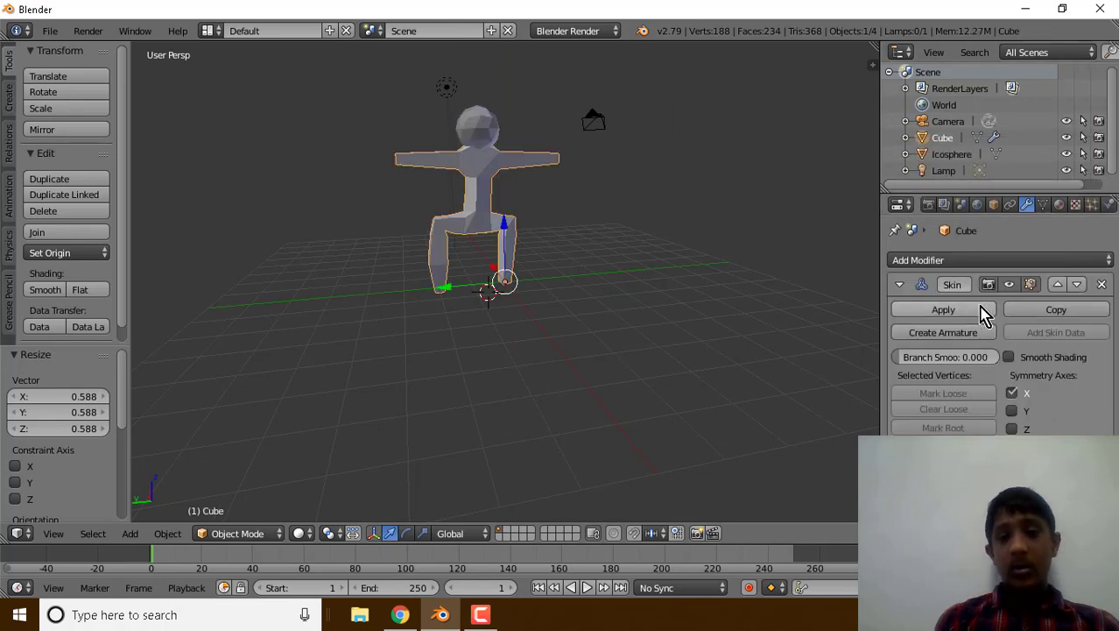
{"action": "left_click", "coordinate": [986, 262]}
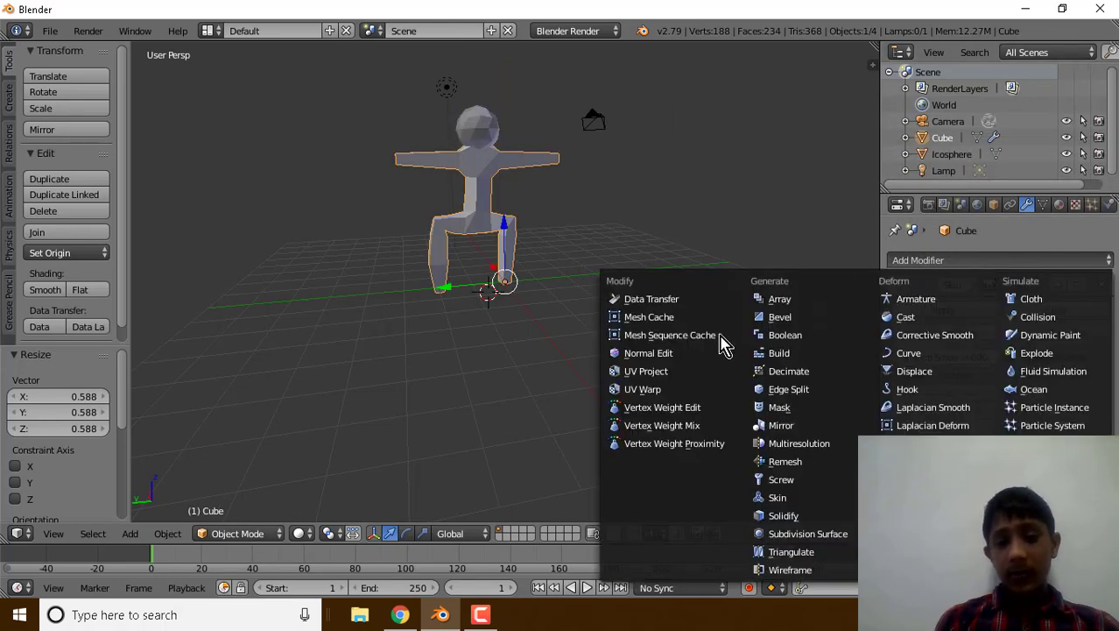
{"action": "left_click", "coordinate": [778, 373]}
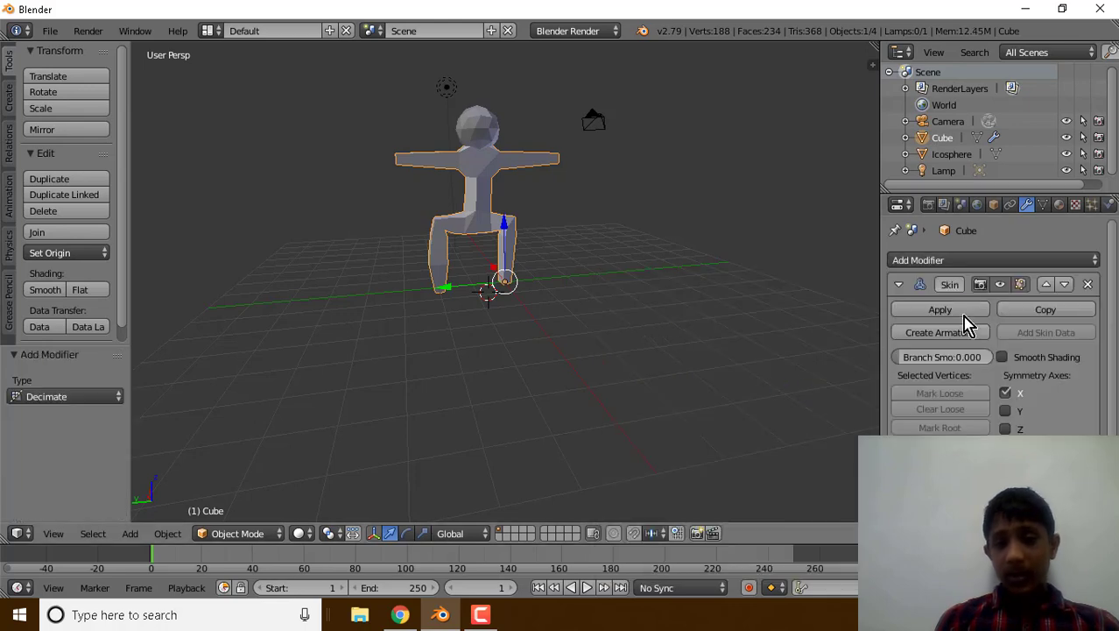
{"action": "scroll", "coordinate": [993, 433], "scroll_direction": "down", "scroll_amount": 1}
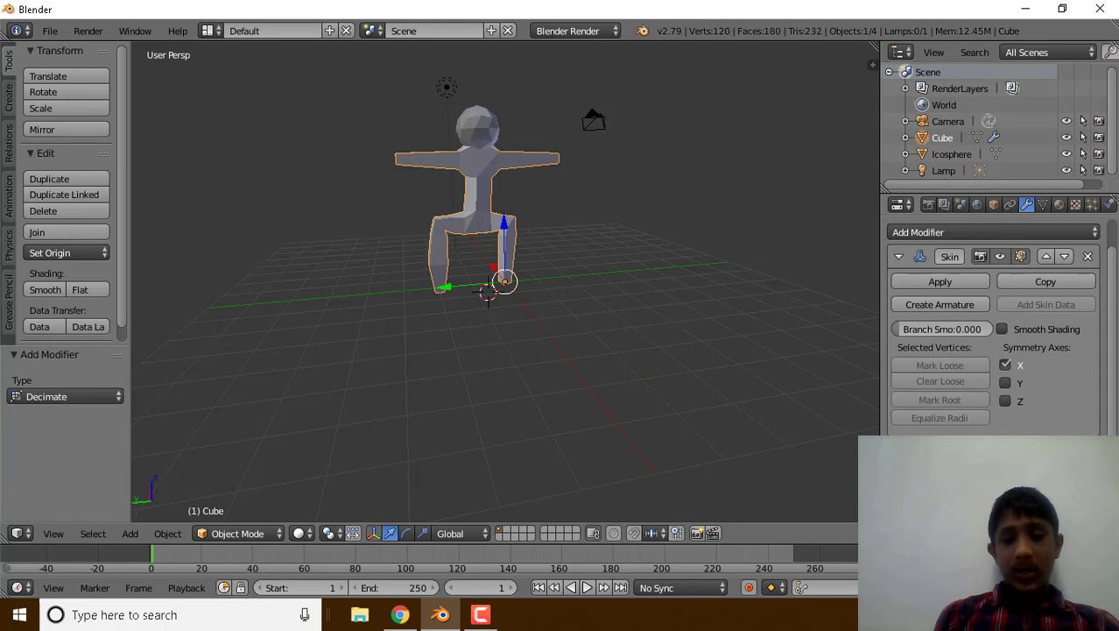
{"action": "left_click_drag", "start_coordinate": [1043, 521], "coordinate": [1013, 521]}
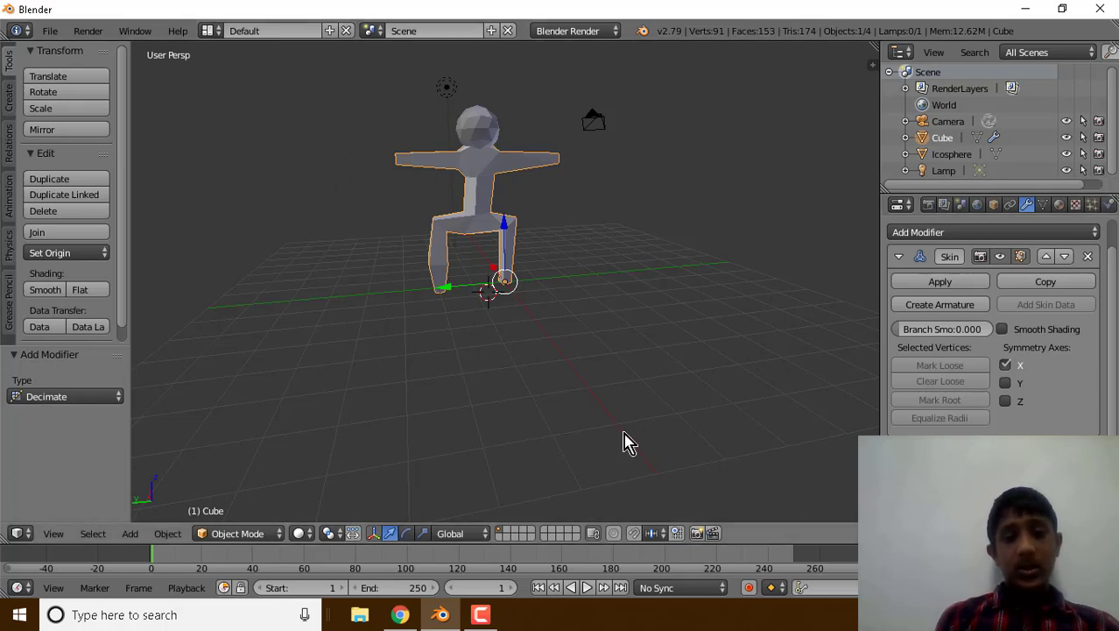
Add a Decimate modifier to the Icosphere head and reduce its ratio to about 0.2875.
{"action": "left_click", "coordinate": [943, 156]}
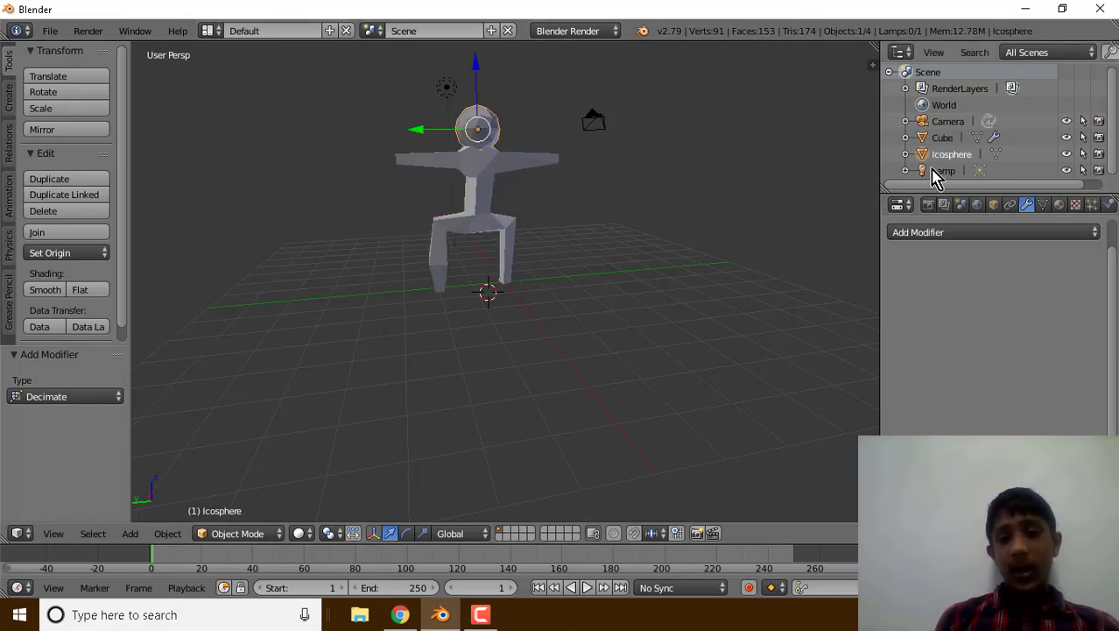
{"action": "left_click", "coordinate": [958, 235]}
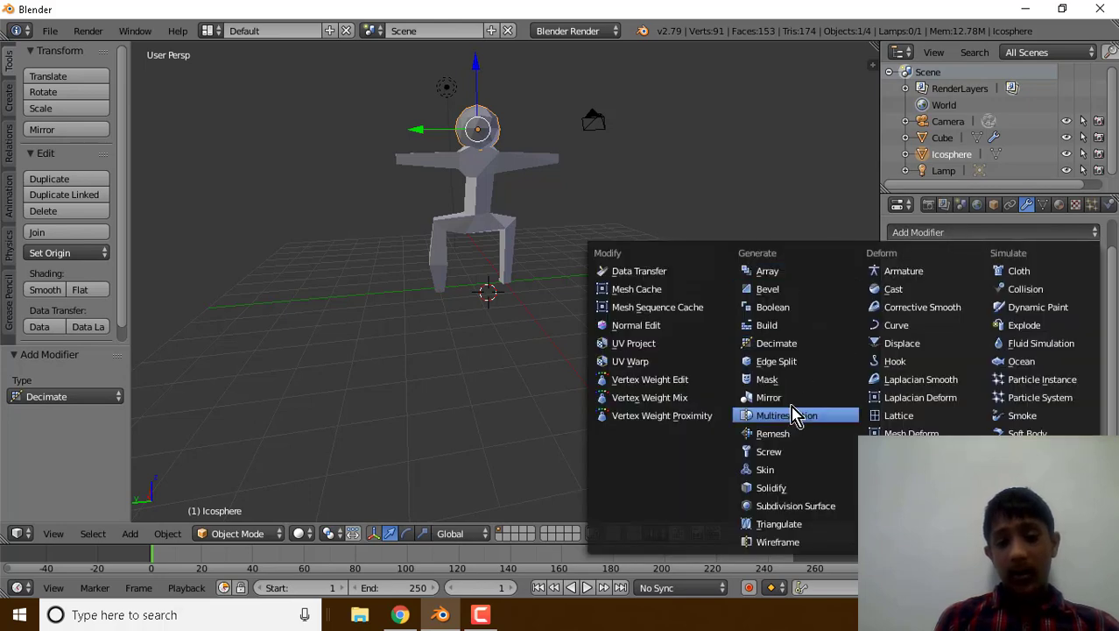
{"action": "left_click", "coordinate": [787, 345]}
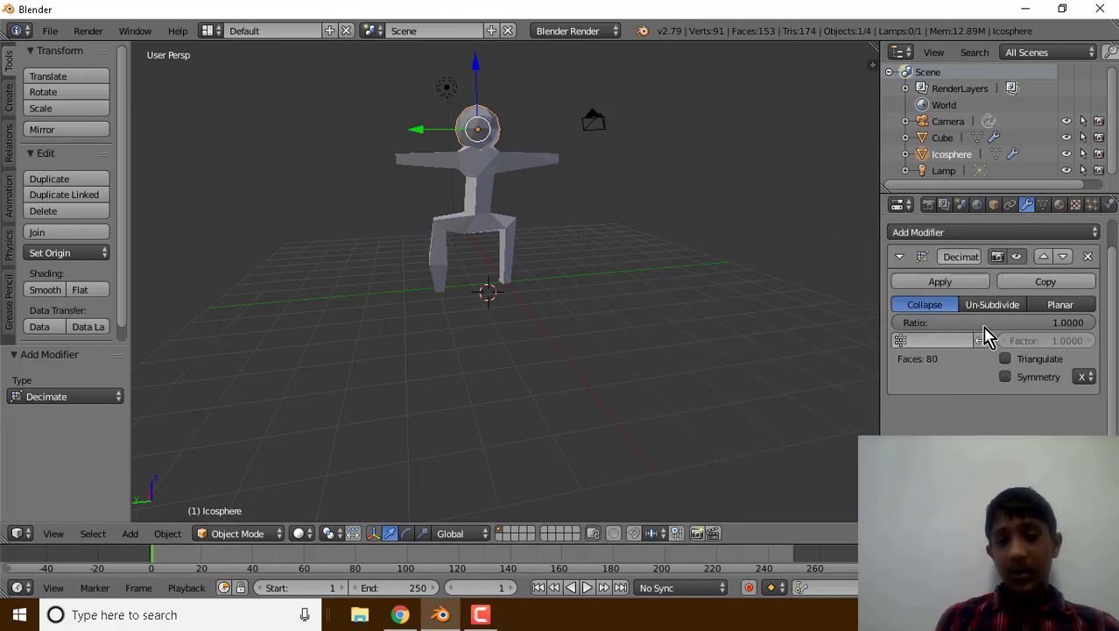
{"action": "left_click_drag", "start_coordinate": [988, 323], "coordinate": [981, 323]}
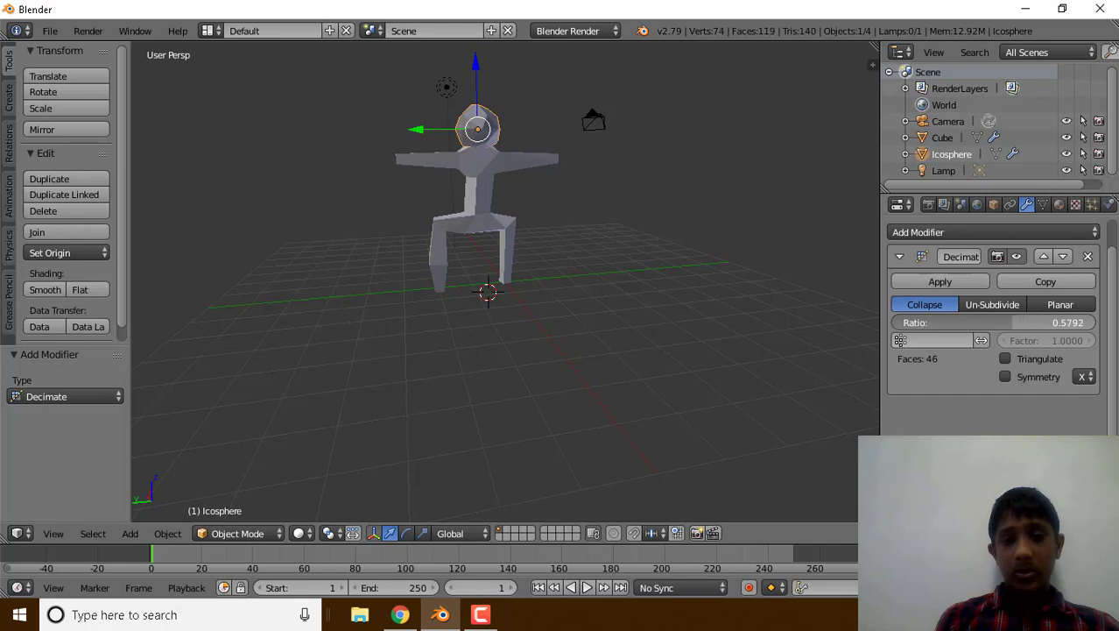
{"action": "left_click_drag", "start_coordinate": [995, 324], "coordinate": [939, 323]}
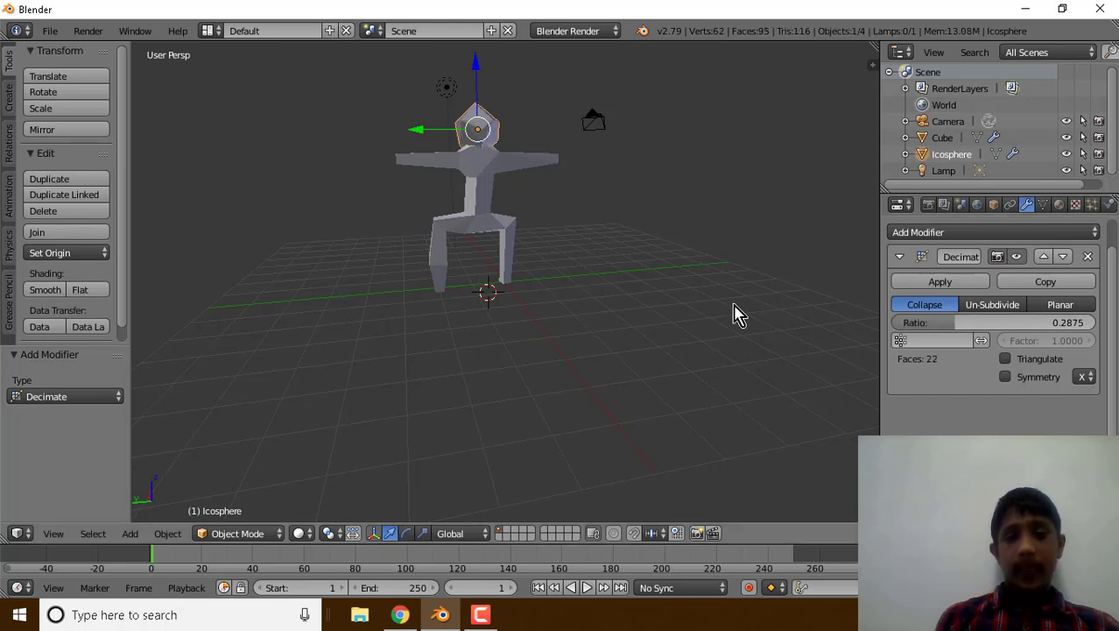
{"action": "middle_click_drag", "start_coordinate": [732, 313], "coordinate": [631, 311]}
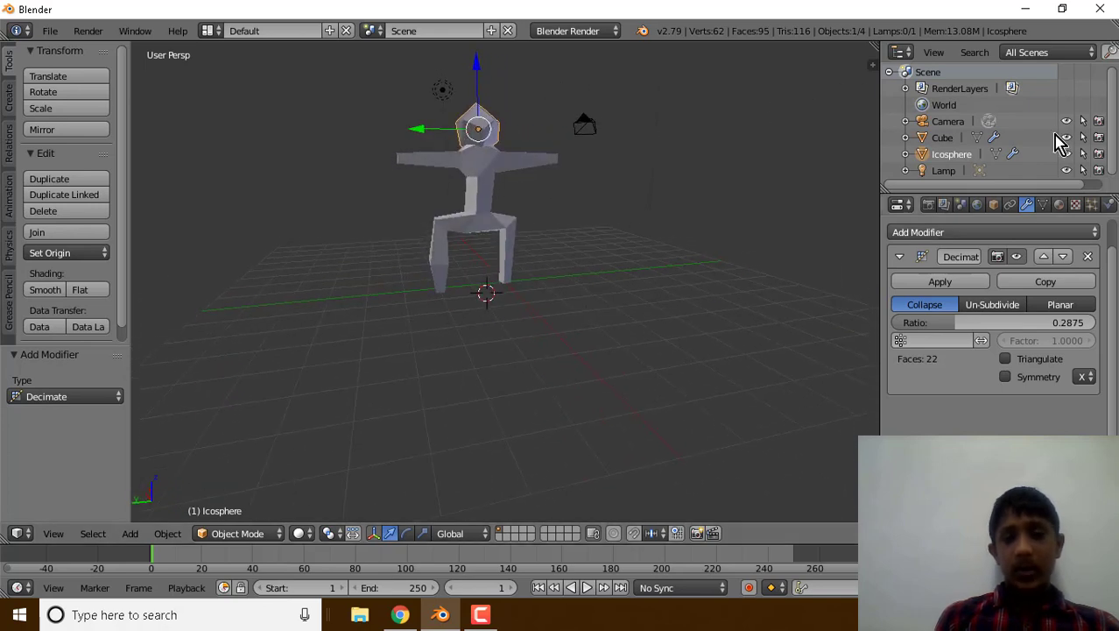
Create a new material for the Icosphere head and set its diffuse color to red.
{"action": "left_click", "coordinate": [1060, 207]}
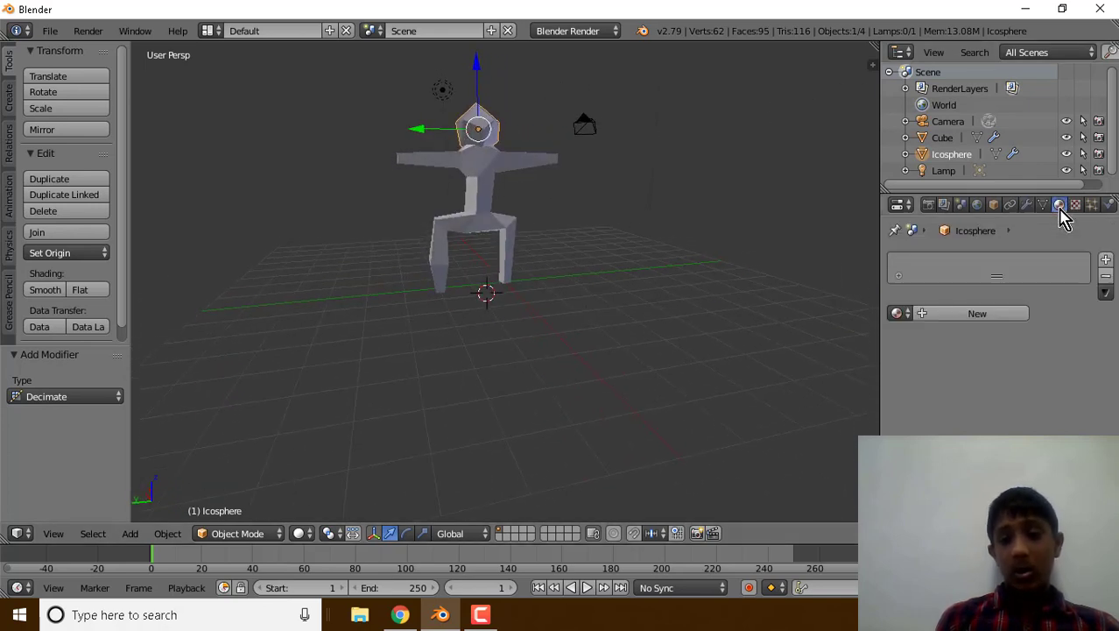
{"action": "left_click", "coordinate": [964, 318]}
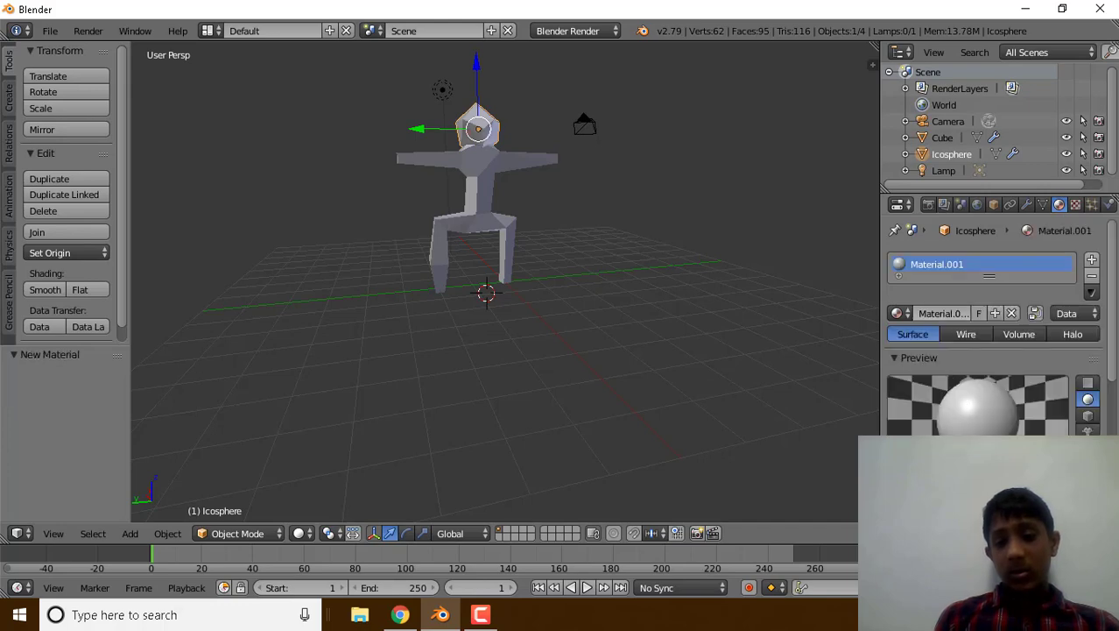
{"action": "left_click", "coordinate": [930, 516]}
{"action": "left_click_drag", "start_coordinate": [912, 361], "coordinate": [905, 404]}
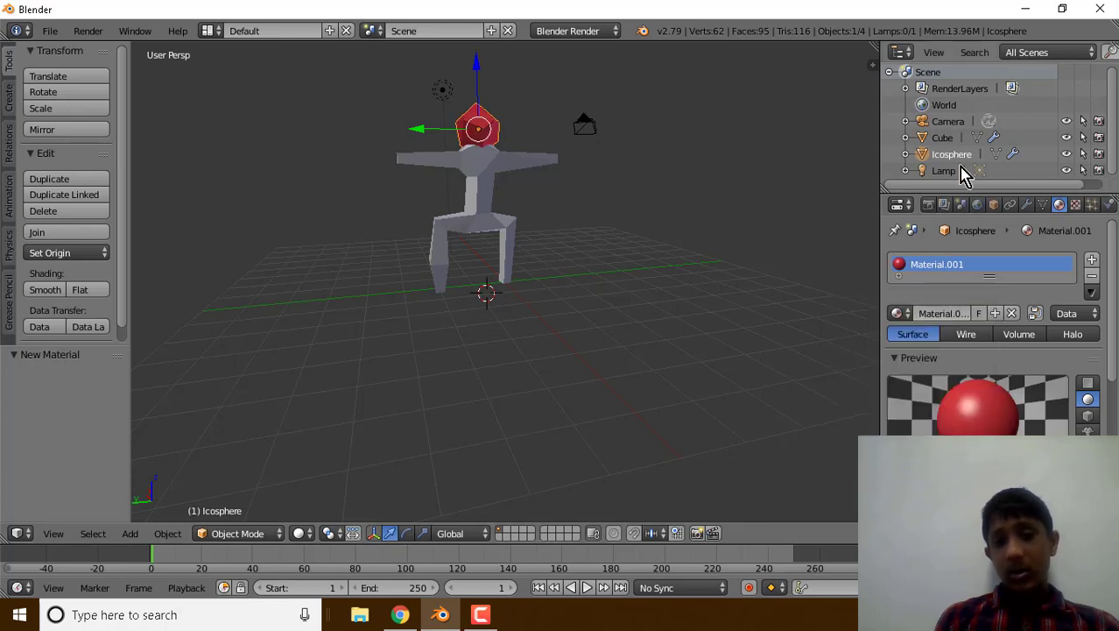
Select the body (Cube) and set the diffuse color of its existing material to red.
{"action": "left_click", "coordinate": [928, 140]}
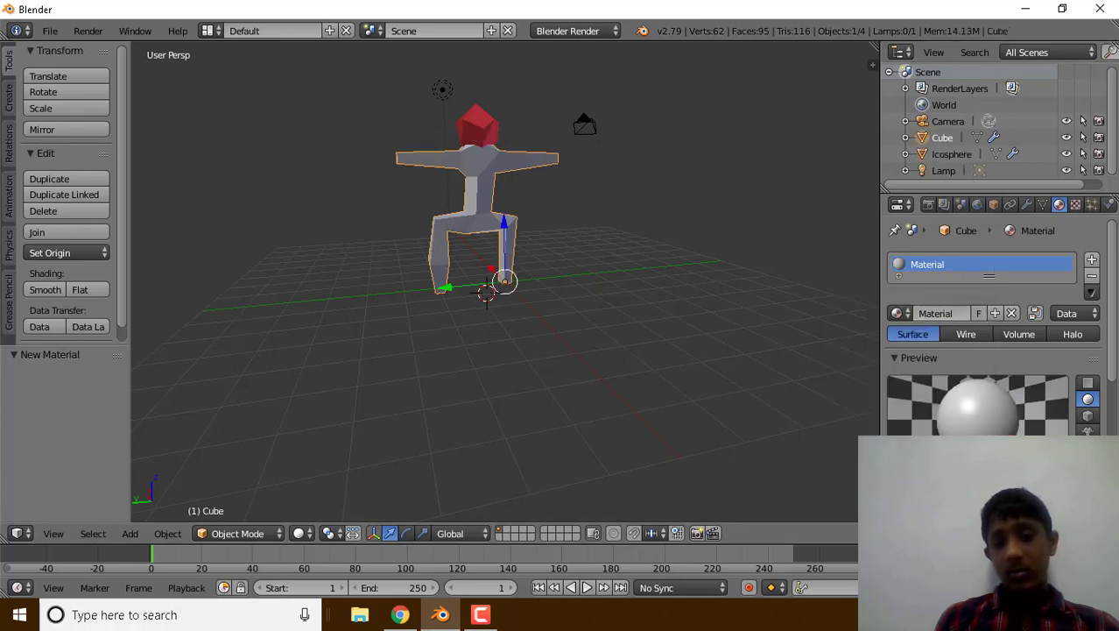
{"action": "left_click", "coordinate": [912, 514]}
{"action": "left_click", "coordinate": [900, 398]}
{"action": "left_click_drag", "start_coordinate": [904, 402], "coordinate": [903, 399]}
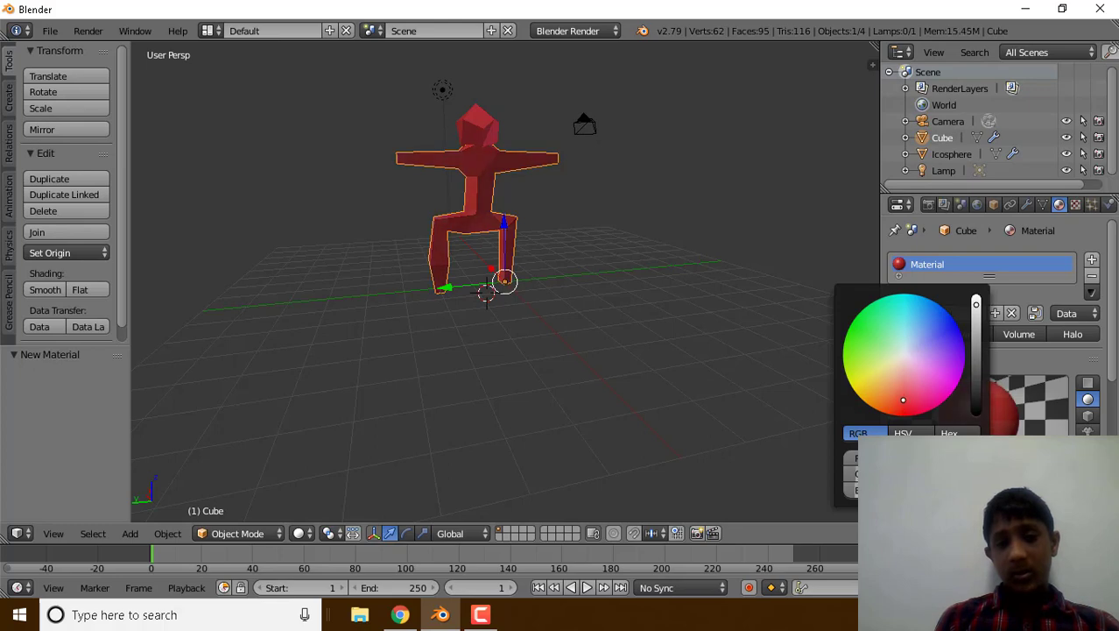
Apply the Skin modifier and the Decimate modifier on the body (Cube).
{"action": "mouse_move", "coordinate": [750, 412]}
{"action": "middle_mouse_down"}
{"action": "mouse_move", "coordinate": [583, 342]}
{"action": "mouse_move", "coordinate": [412, 367]}
{"action": "mouse_move", "coordinate": [210, 362]}
{"action": "mouse_move", "coordinate": [802, 365]}
{"action": "mouse_move", "coordinate": [712, 377]}
{"action": "mouse_move", "coordinate": [762, 385]}
{"action": "mouse_move", "coordinate": [324, 433]}
{"action": "mouse_move", "coordinate": [717, 418]}
{"action": "mouse_move", "coordinate": [730, 387]}
{"action": "mouse_move", "coordinate": [219, 410]}
{"action": "mouse_move", "coordinate": [473, 412]}
{"action": "mouse_move", "coordinate": [688, 384]}
{"action": "mouse_move", "coordinate": [447, 374]}
{"action": "mouse_move", "coordinate": [322, 387]}
{"action": "mouse_move", "coordinate": [827, 380]}
{"action": "mouse_move", "coordinate": [739, 424]}
{"action": "mouse_move", "coordinate": [791, 394]}
{"action": "mouse_move", "coordinate": [618, 352]}
{"action": "mouse_move", "coordinate": [762, 394]}
{"action": "middle_mouse_up"}
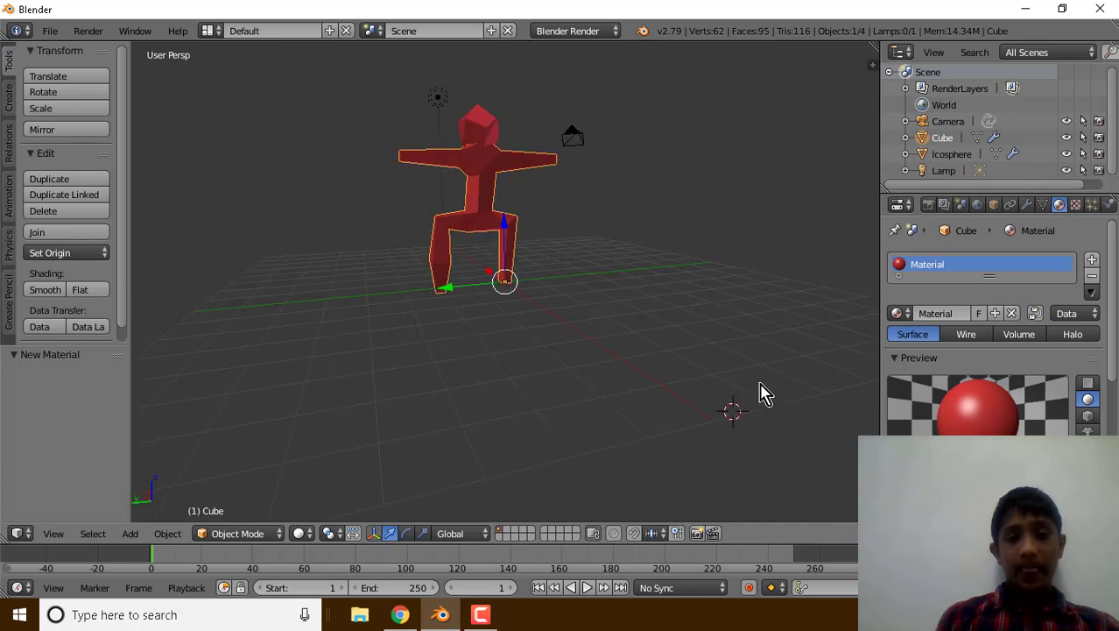
{"action": "middle_click_drag", "start_coordinate": [679, 324], "coordinate": [559, 295]}
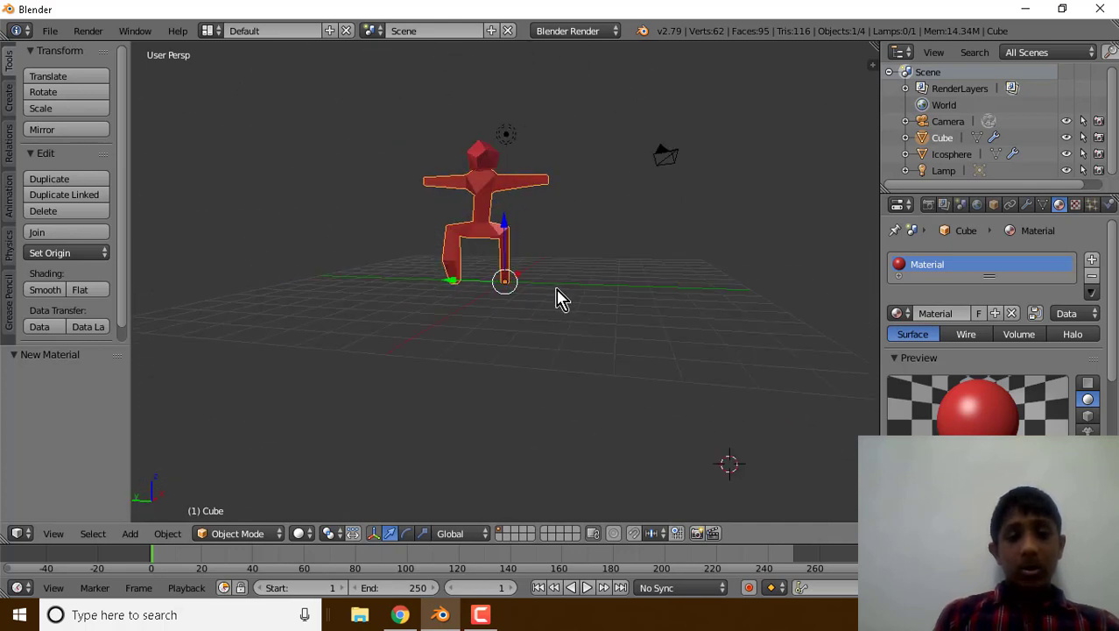
{"action": "left_click", "coordinate": [1027, 205]}
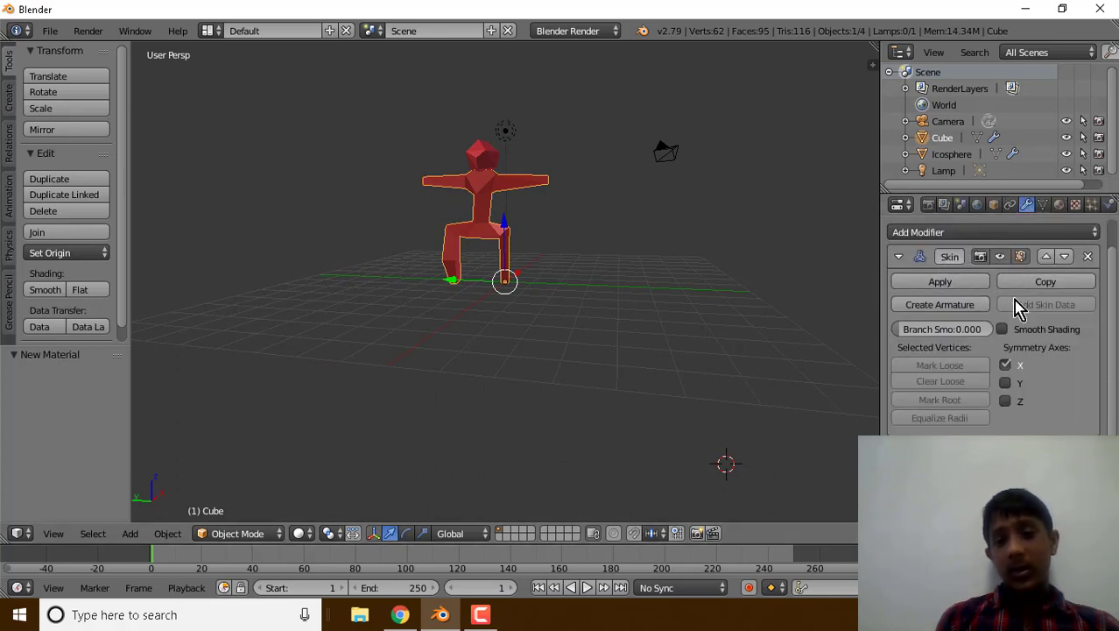
{"action": "left_click", "coordinate": [931, 283]}
{"action": "left_click", "coordinate": [937, 280]}
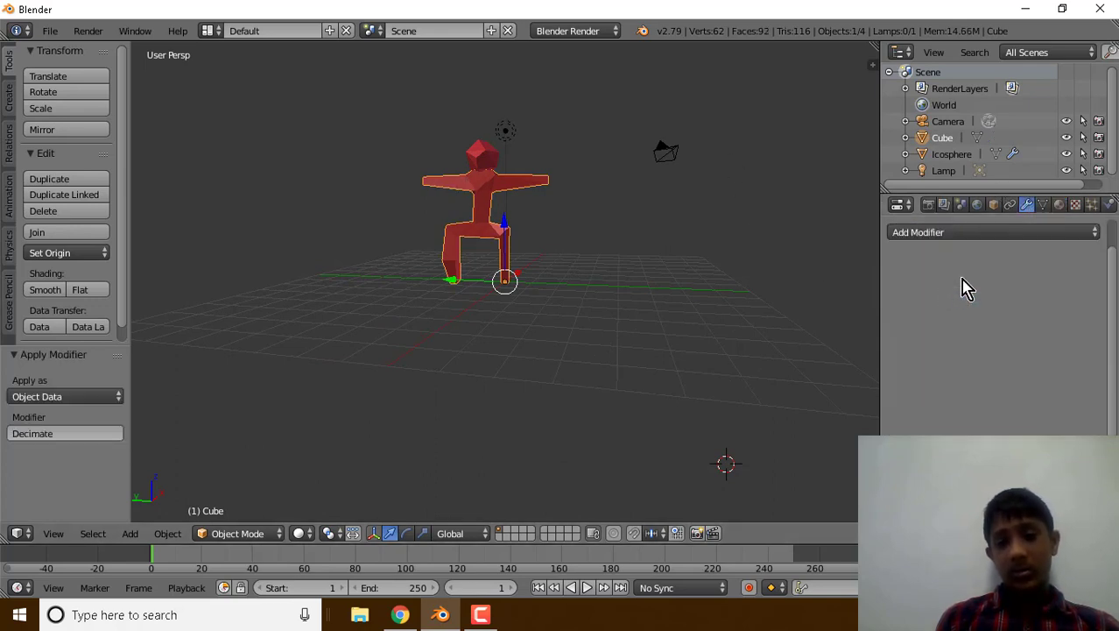
Expand the 3D view to fullscreen without headers or side panels and examine the red character from other angles.
{"action": "middle_click_drag", "start_coordinate": [600, 285], "coordinate": [172, 328]}
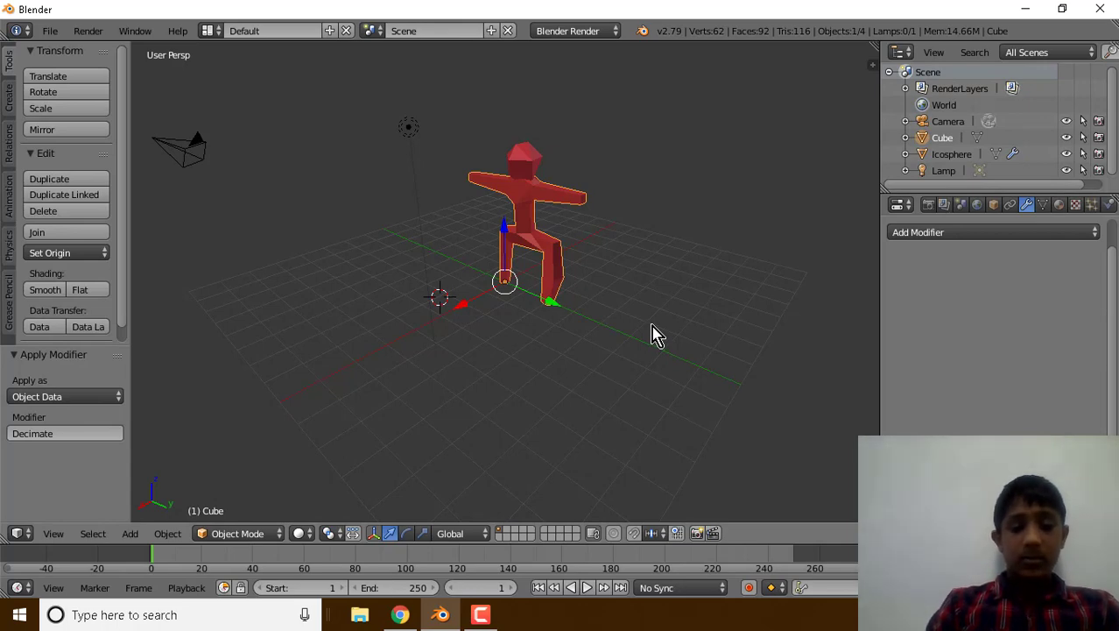
{"action": "key", "text": "alt+F10"}
{"action": "middle_click_drag", "start_coordinate": [657, 335], "coordinate": [282, 272]}
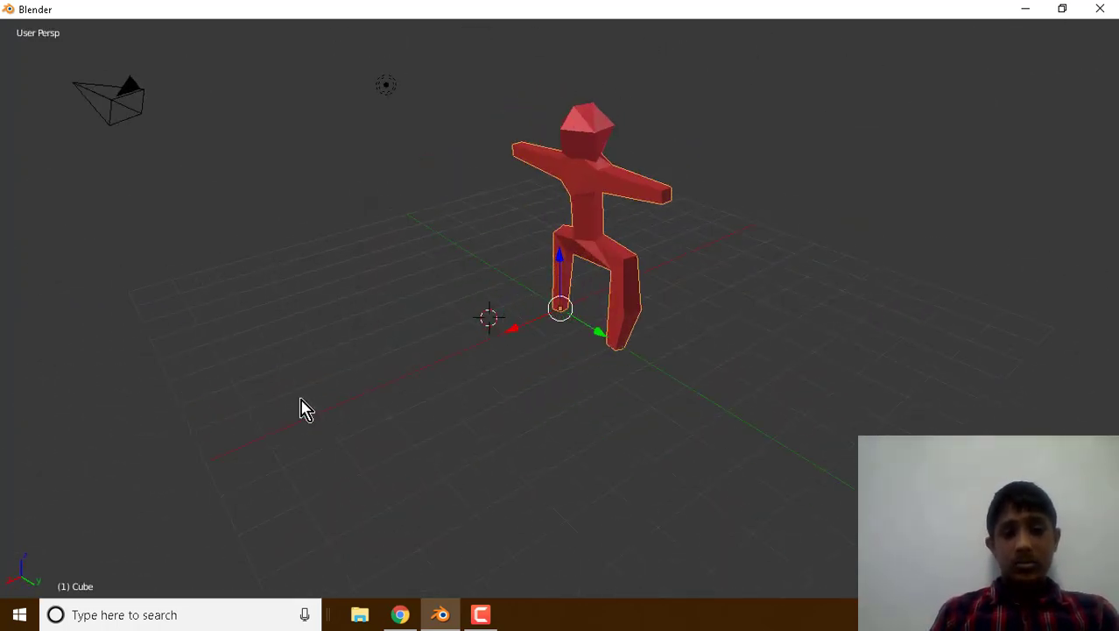